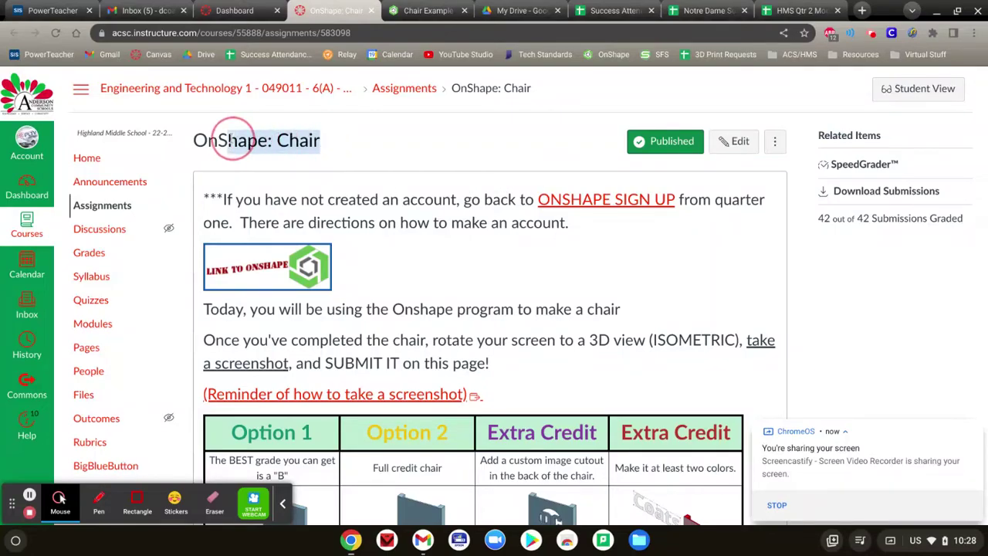
# Step: Read the assignment steps: sketch on the Top plane, a 20" square, and a 1/2" extrude
pyautogui.scroll(-2, 430, 193)
pyautogui.scroll(-3, 427, 340)
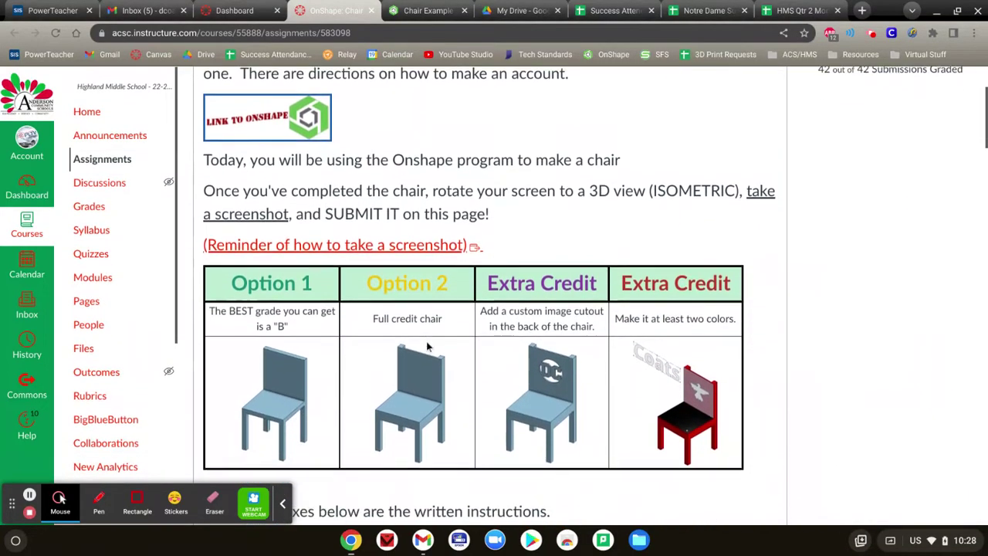
pyautogui.scroll(-1, 427, 347)
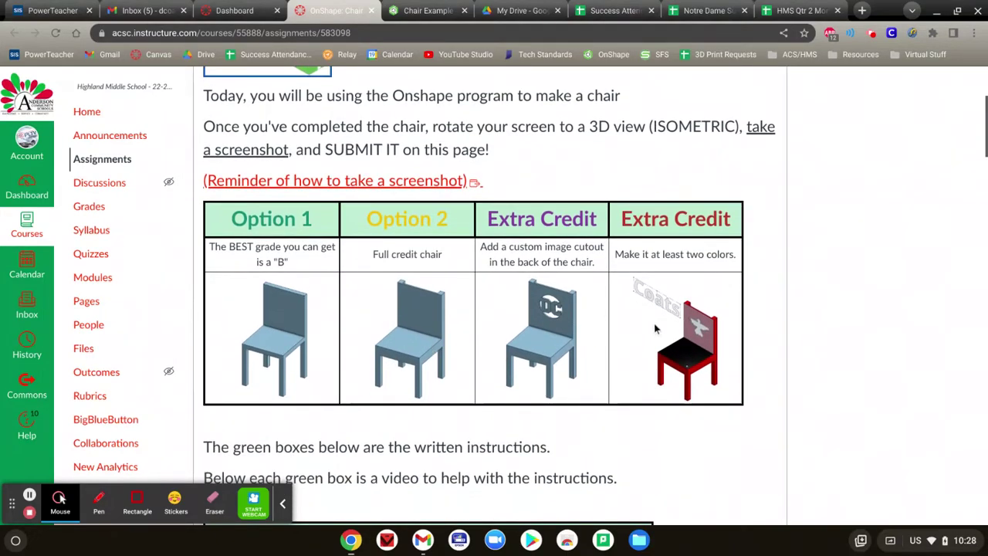
pyautogui.scroll(-1, 587, 316)
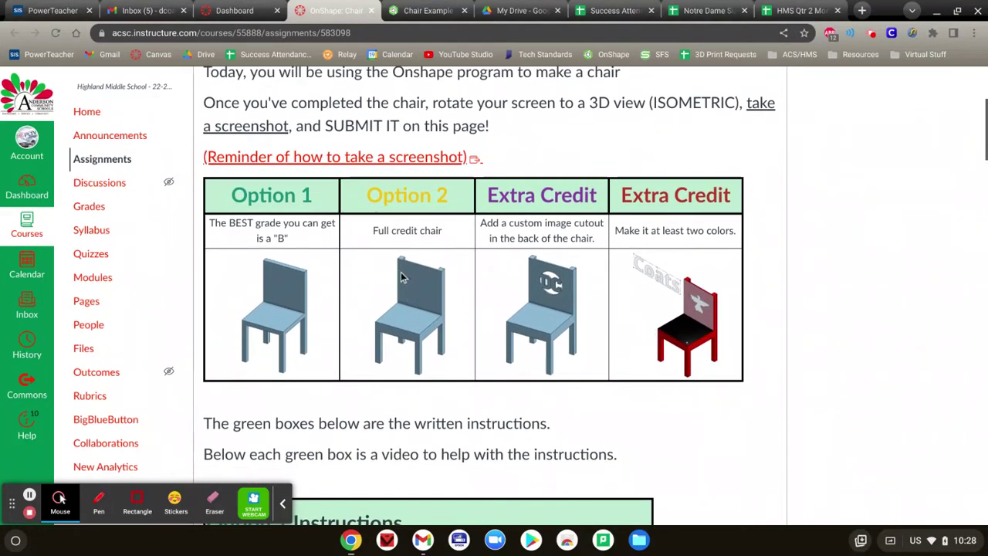
pyautogui.scroll(-15, 401, 278)
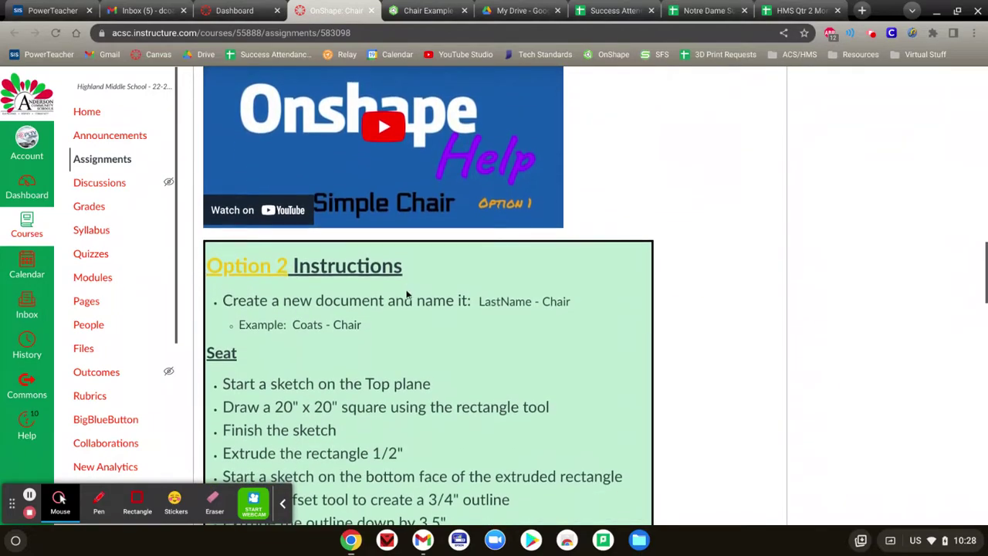
pyautogui.scroll(-3, 407, 294)
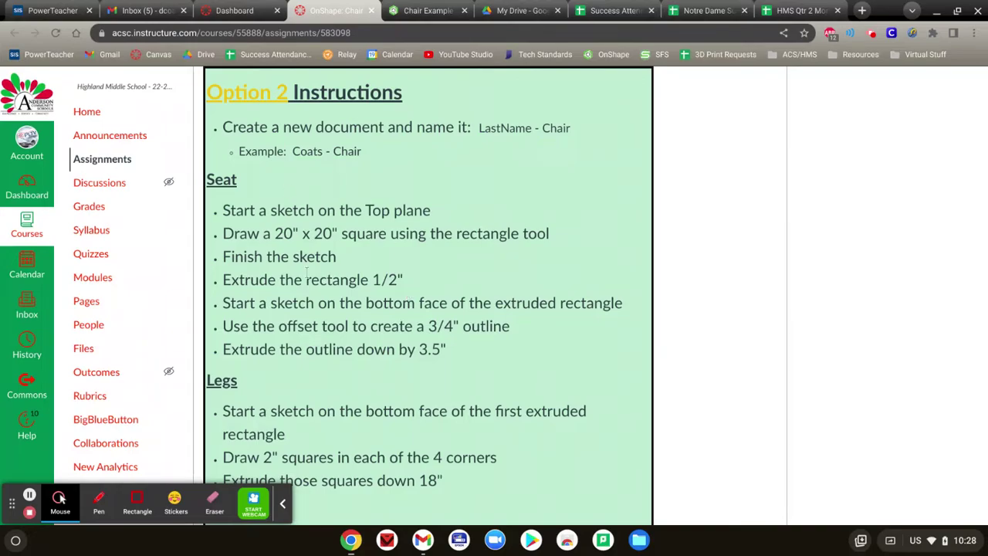
pyautogui.scroll(-3, 317, 309)
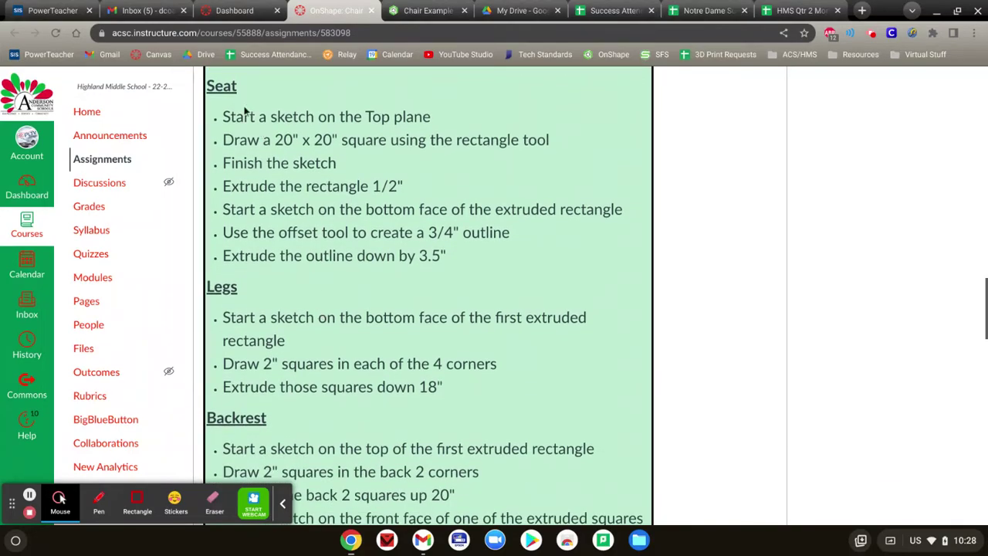
pyautogui.scroll(-5, 283, 264)
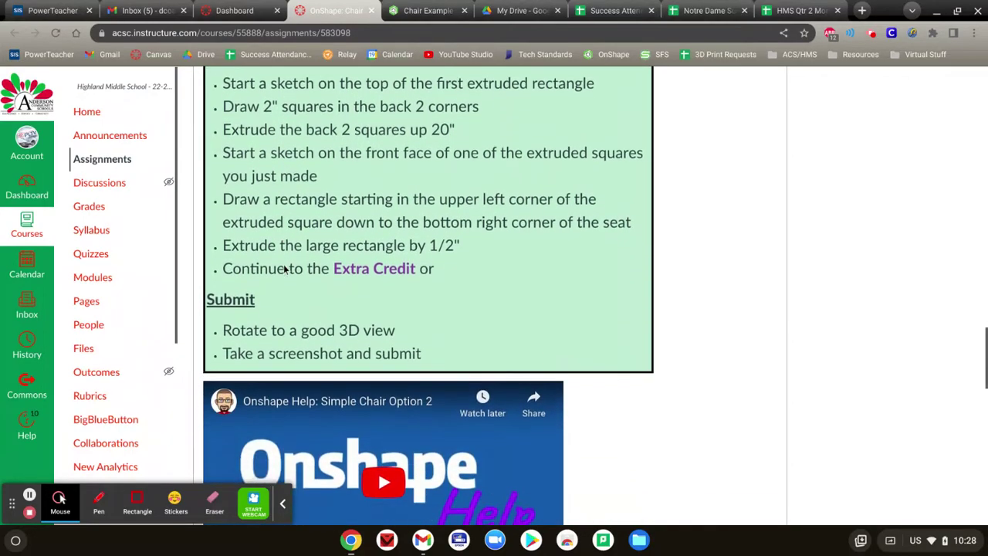
pyautogui.scroll(3, 283, 264)
pyautogui.scroll(3, 284, 267)
pyautogui.scroll(-1, 283, 266)
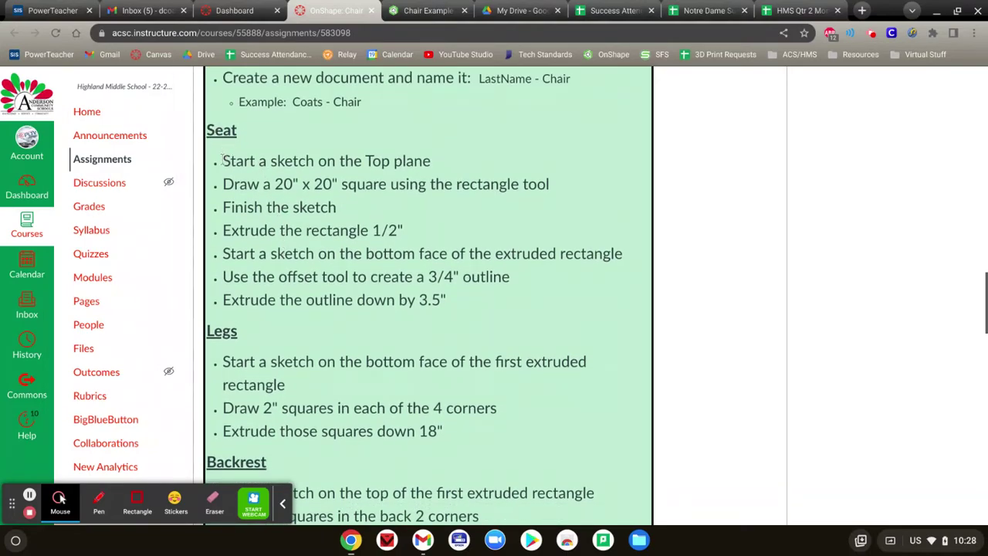
pyautogui.moveTo(222, 160); pyautogui.dragTo(474, 168)
pyautogui.click(276, 184)
pyautogui.moveTo(241, 185); pyautogui.dragTo(497, 205)
pyautogui.click(405, 198)
pyautogui.moveTo(251, 209); pyautogui.dragTo(364, 215)
pyautogui.click(353, 215)
pyautogui.moveTo(442, 230); pyautogui.dragTo(262, 230)
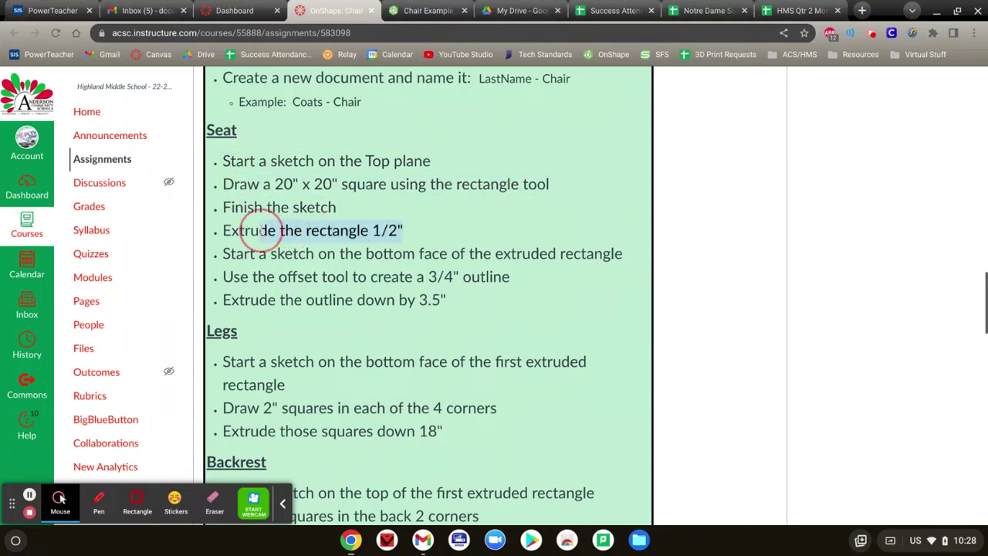
pyautogui.click(264, 230)
# Step: In the Chair Example model, start a new sketch on the Top plane viewed from above
pyautogui.click(427, 9)
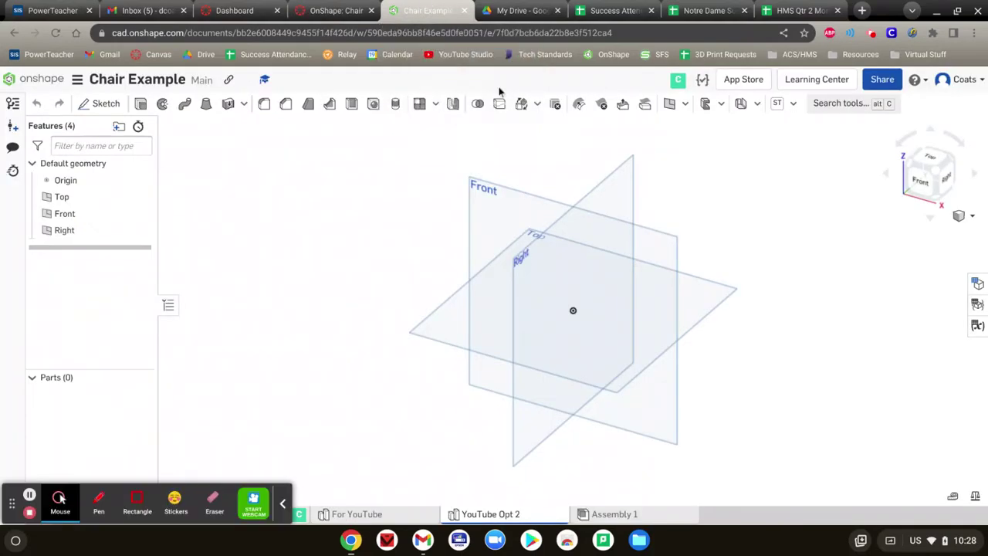
pyautogui.click(926, 158)
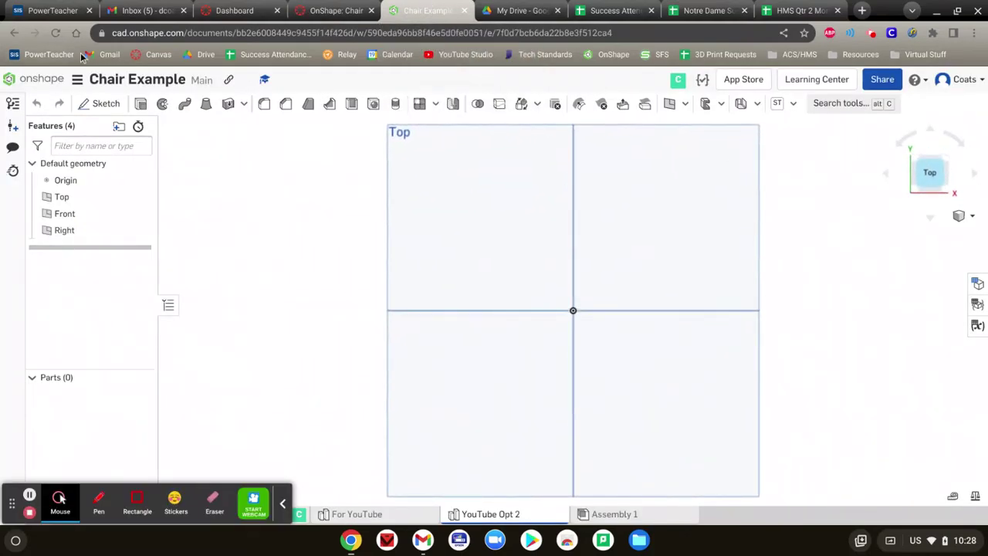
pyautogui.click(105, 108)
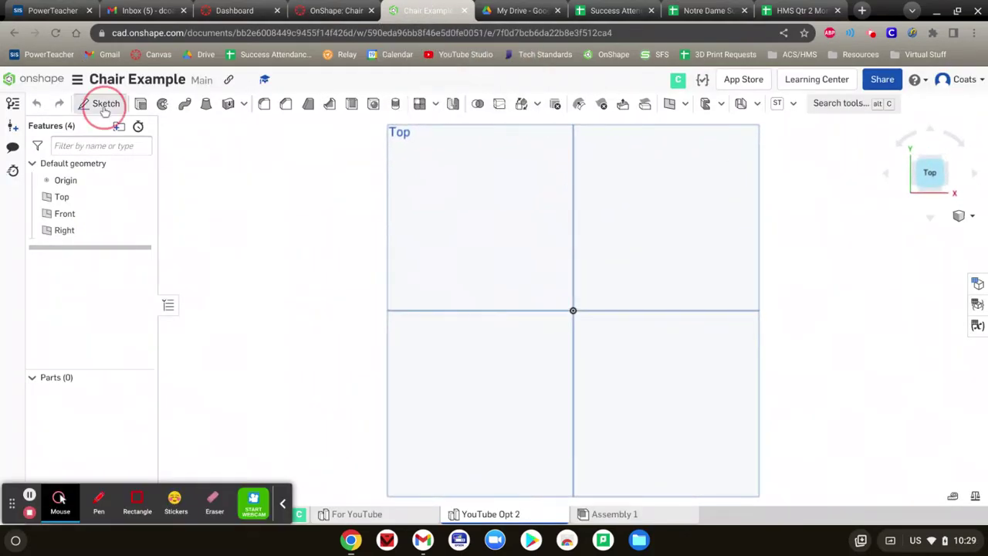
pyautogui.click(473, 235)
# Step: Draw a 20 by 20 inch square around the origin and finish the sketch
pyautogui.click(152, 103)
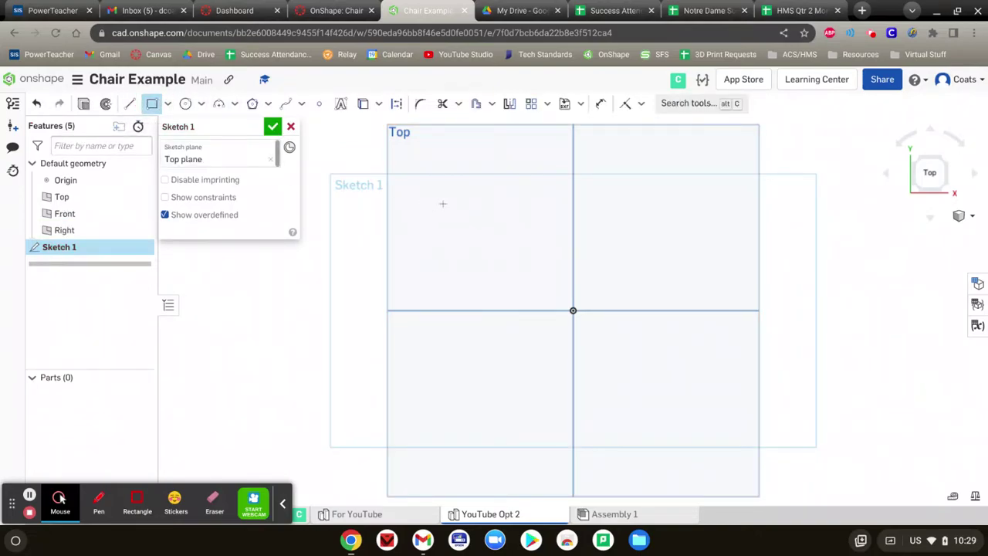
pyautogui.click(469, 208)
pyautogui.click(679, 397)
pyautogui.click(697, 403)
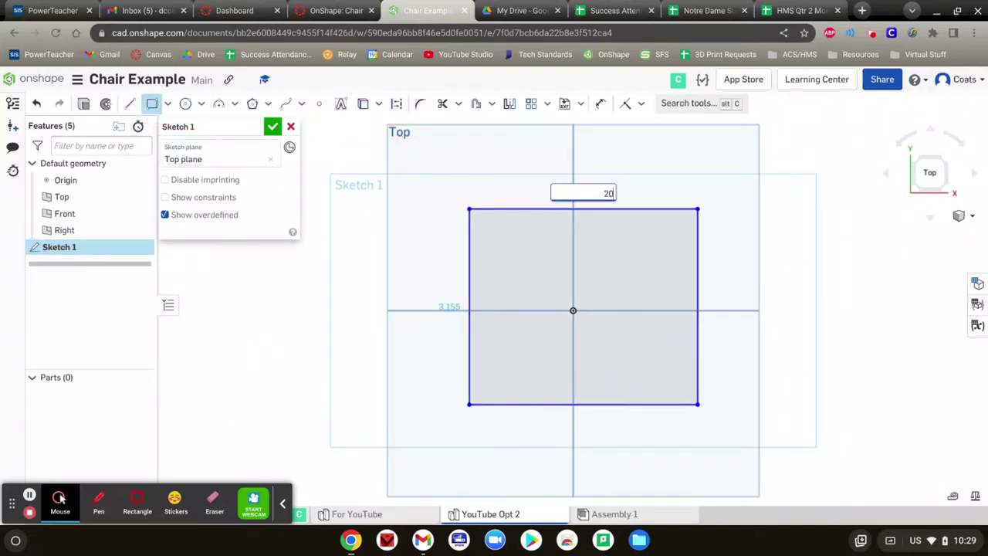
pyautogui.write('18')
pyautogui.press('Return')
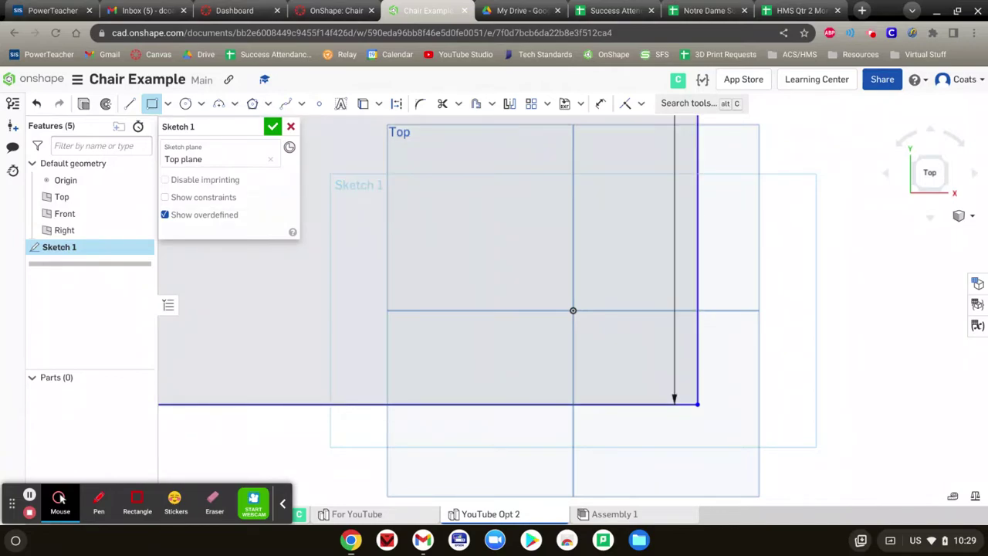
pyautogui.click(930, 173)
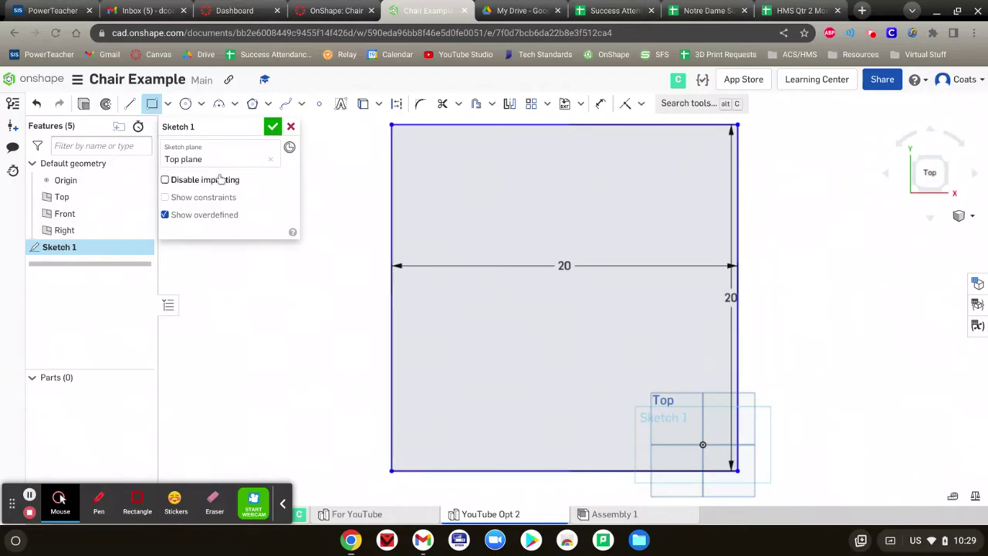
pyautogui.click(273, 128)
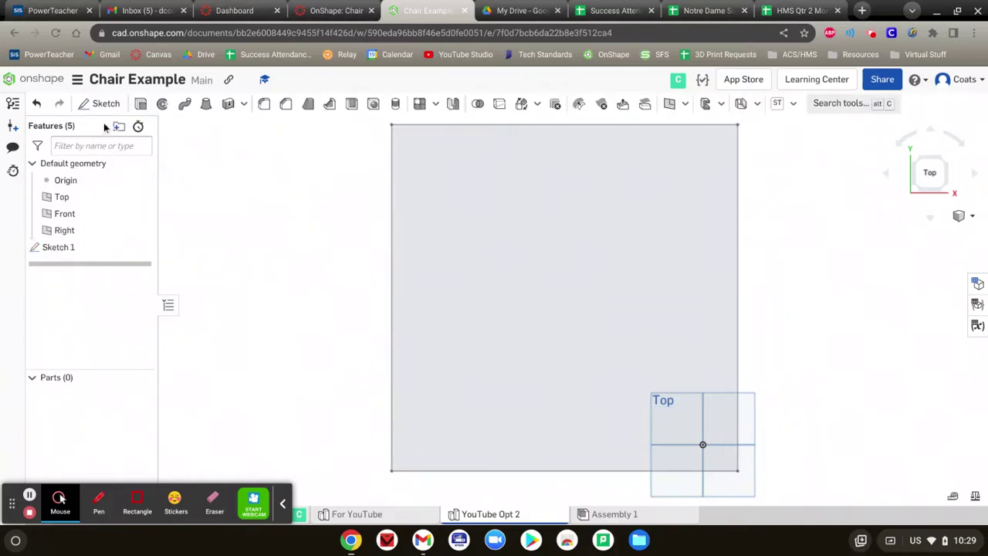
# Step: Extrude the square 0.5 in into a thin seat plate and view it in 3D
pyautogui.click(141, 106)
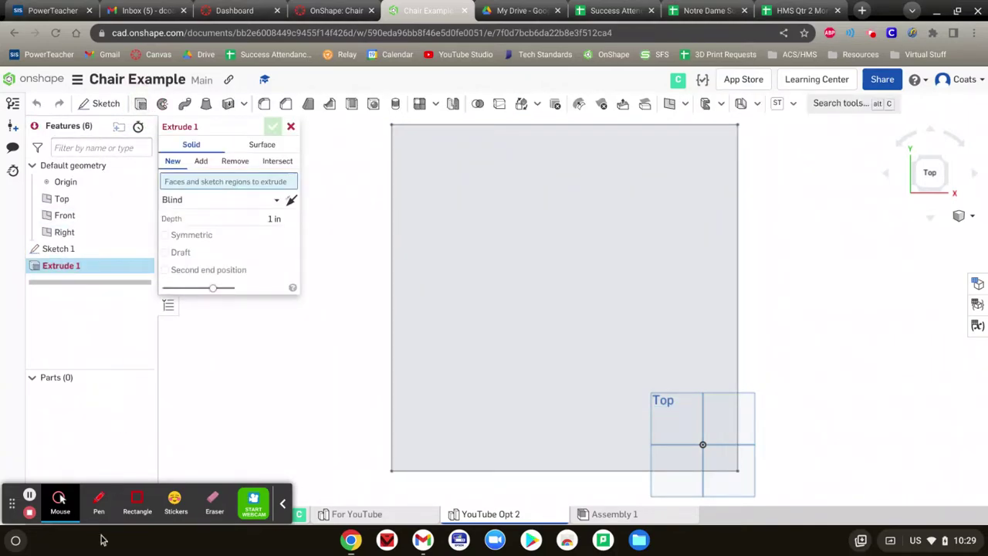
pyautogui.click(528, 264)
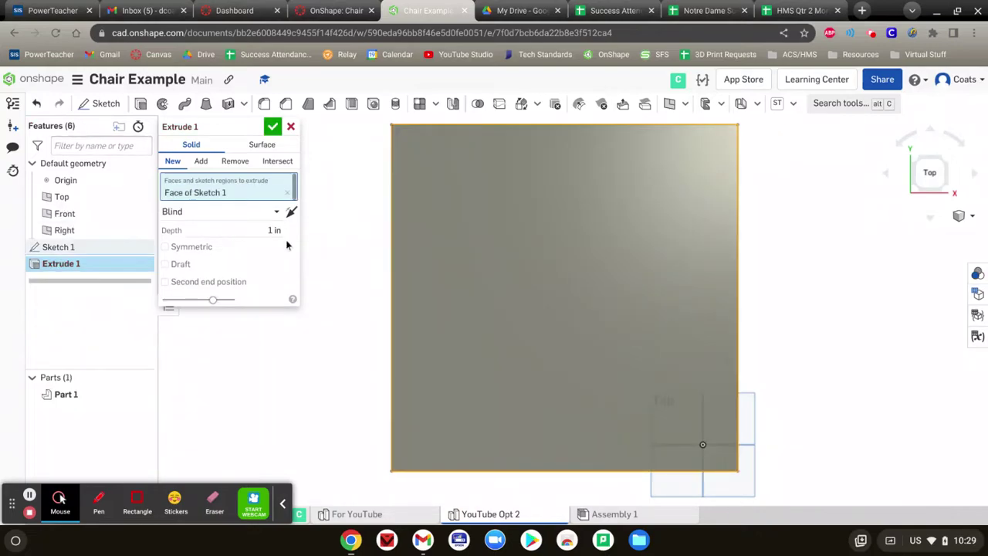
pyautogui.click(271, 230)
pyautogui.press('BackSpace')
pyautogui.press('BackSpace')
pyautogui.press('BackSpace')
pyautogui.press('BackSpace')
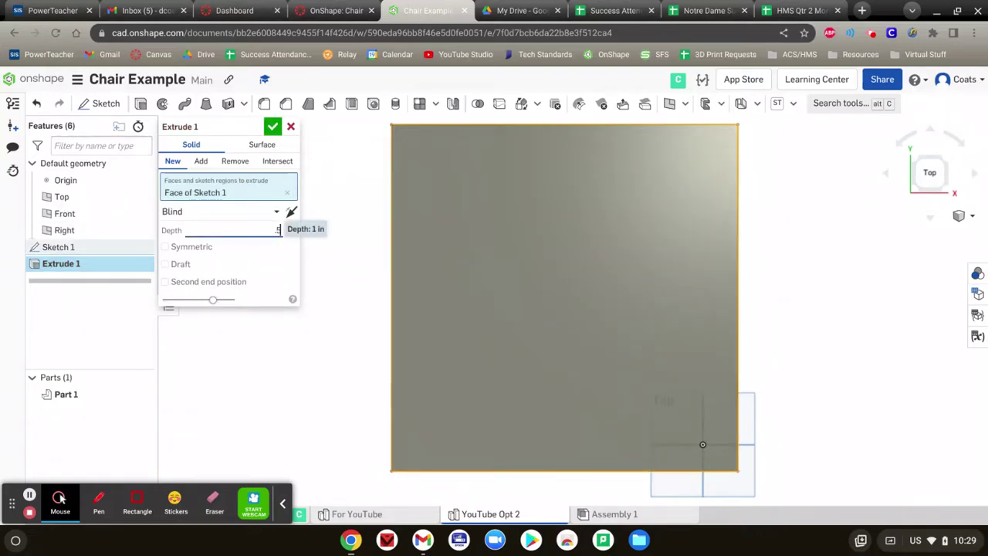
pyautogui.write('.5')
pyautogui.click(273, 128)
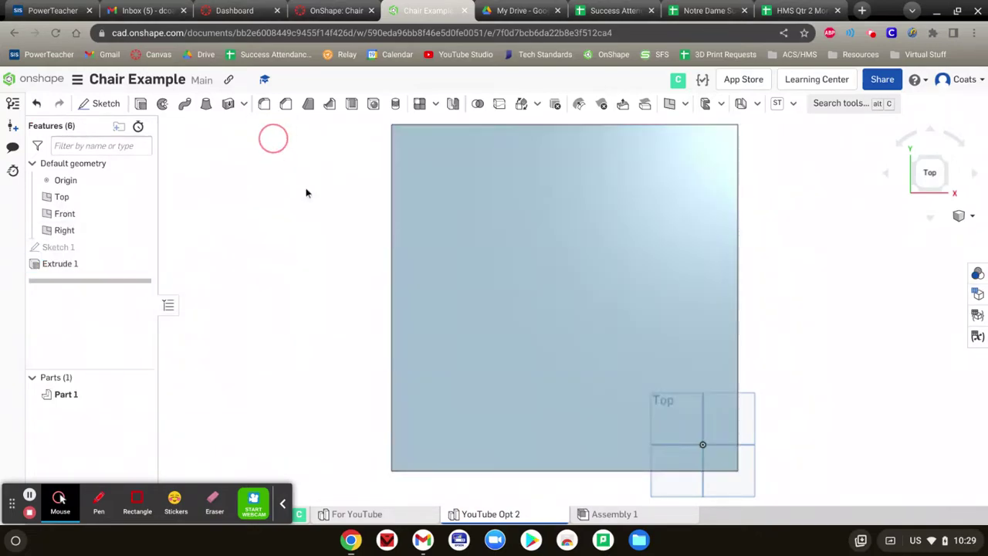
pyautogui.moveTo(342, 265); pyautogui.dragTo(410, 234, button='right')
pyautogui.moveTo(911, 276); pyautogui.dragTo(809, 258, button='right')
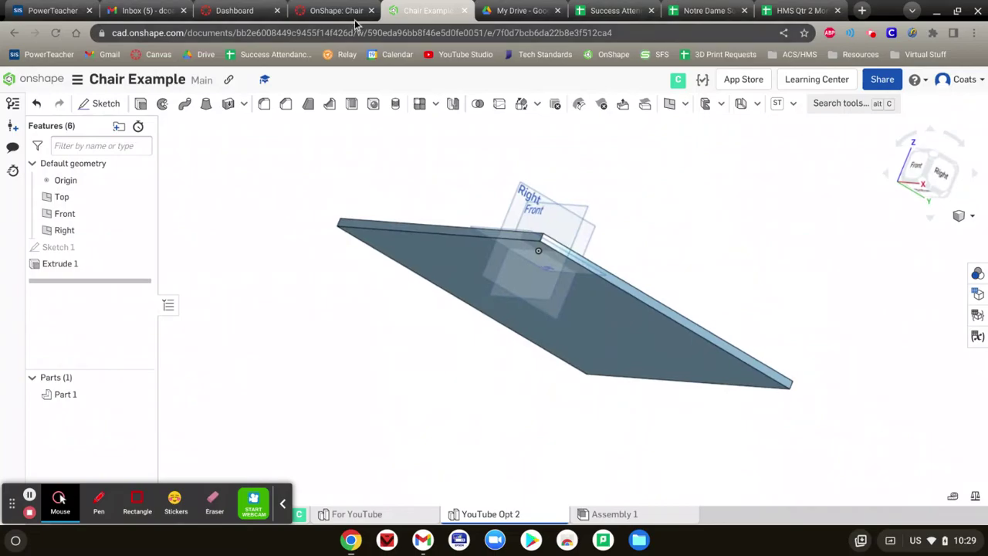
pyautogui.click(336, 10)
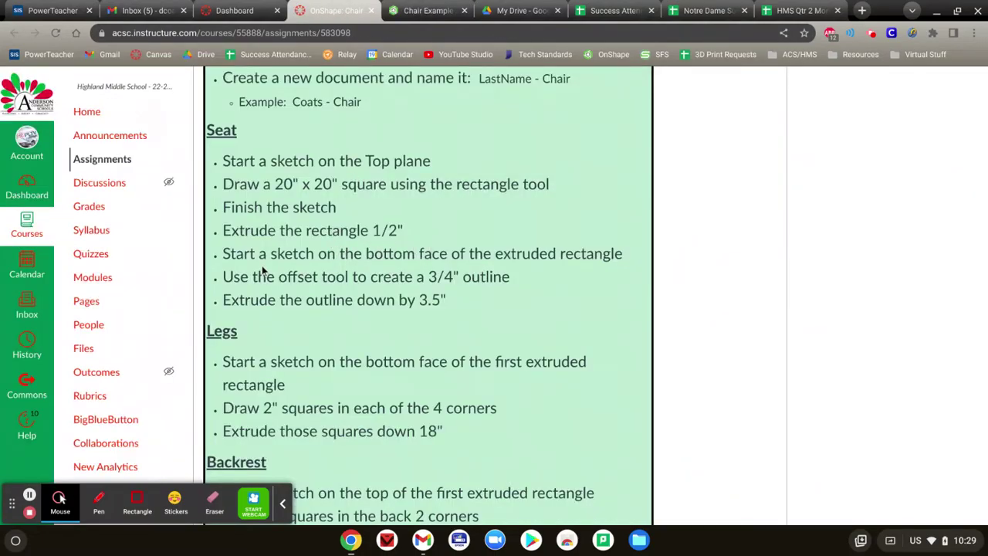
pyautogui.moveTo(223, 253)
pyautogui.mouseDown()
pyautogui.moveTo(591, 254)
pyautogui.moveTo(603, 272)
pyautogui.mouseUp()
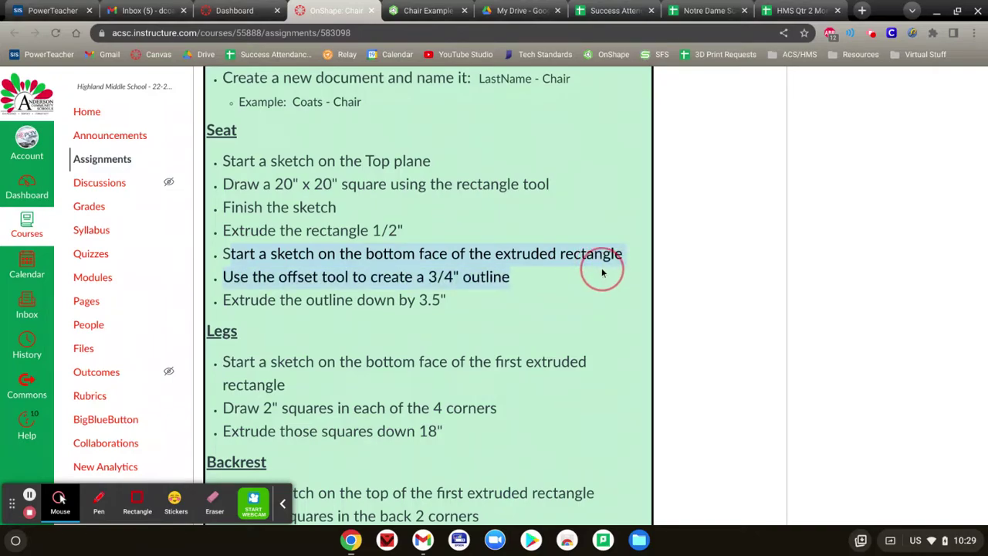
pyautogui.click(494, 302)
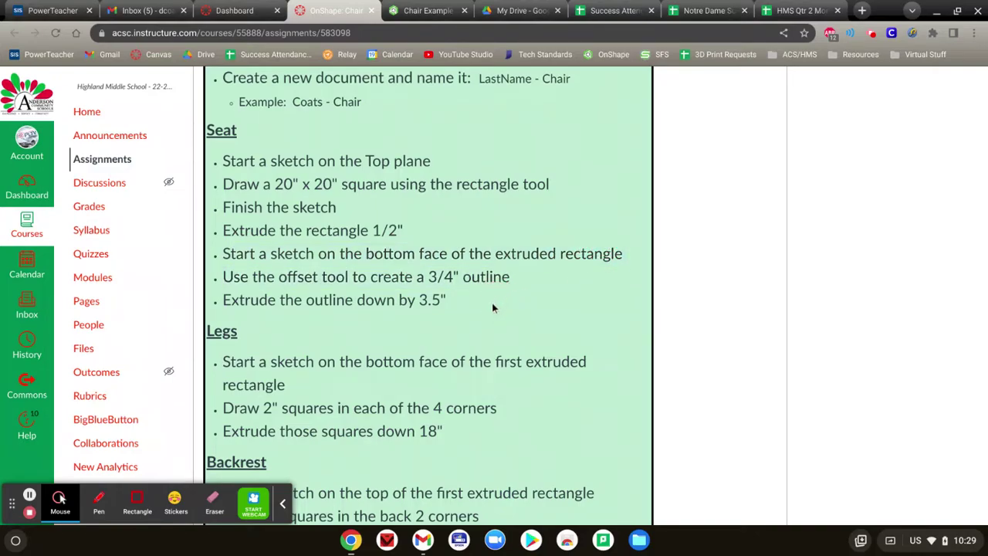
pyautogui.moveTo(492, 302); pyautogui.dragTo(296, 278)
pyautogui.click(295, 277)
pyautogui.click(425, 10)
# Step: Start a sketch on the seat's bottom face and project the face outline into it
pyautogui.moveTo(848, 270); pyautogui.dragTo(943, 171, button='right')
pyautogui.click(940, 173)
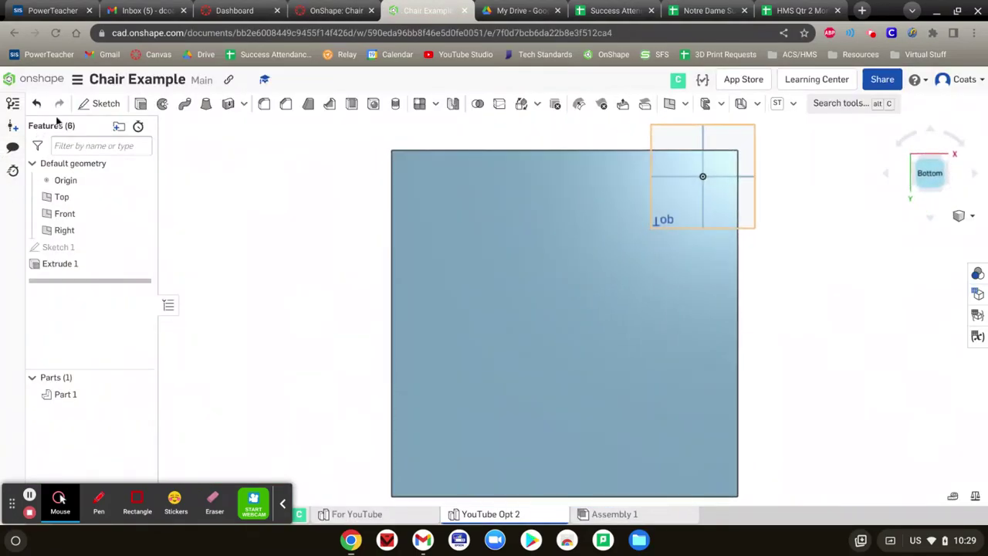
pyautogui.click(95, 103)
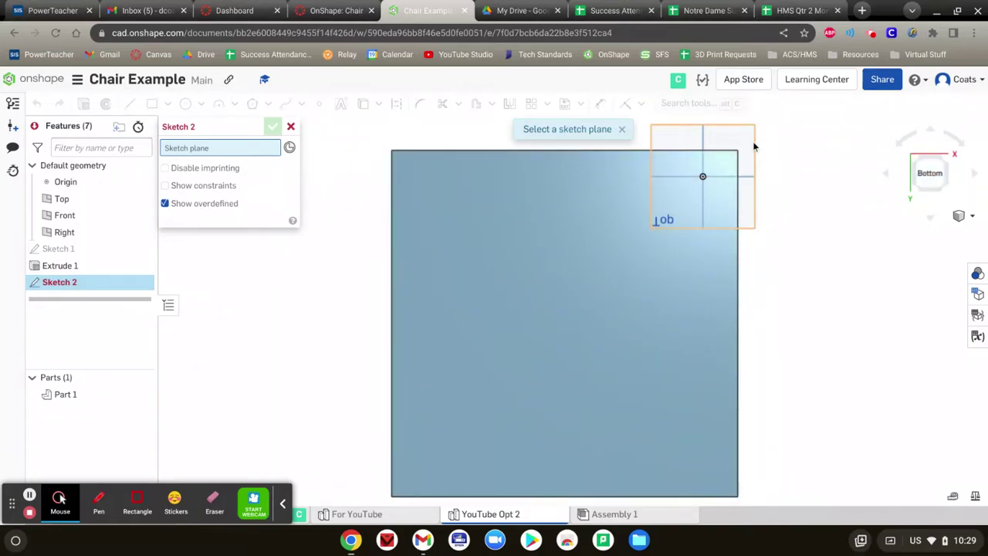
pyautogui.click(528, 299)
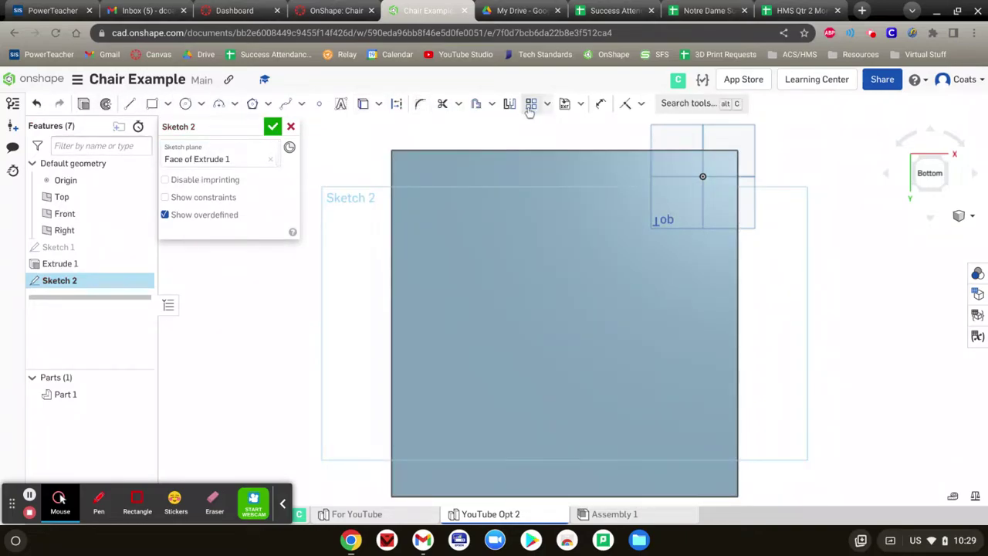
pyautogui.click(476, 102)
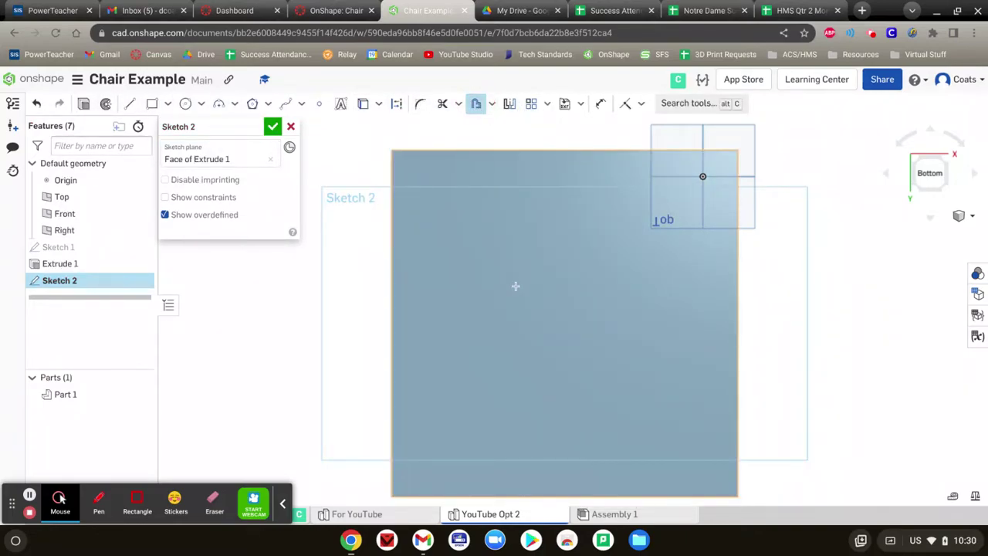
pyautogui.click(531, 233)
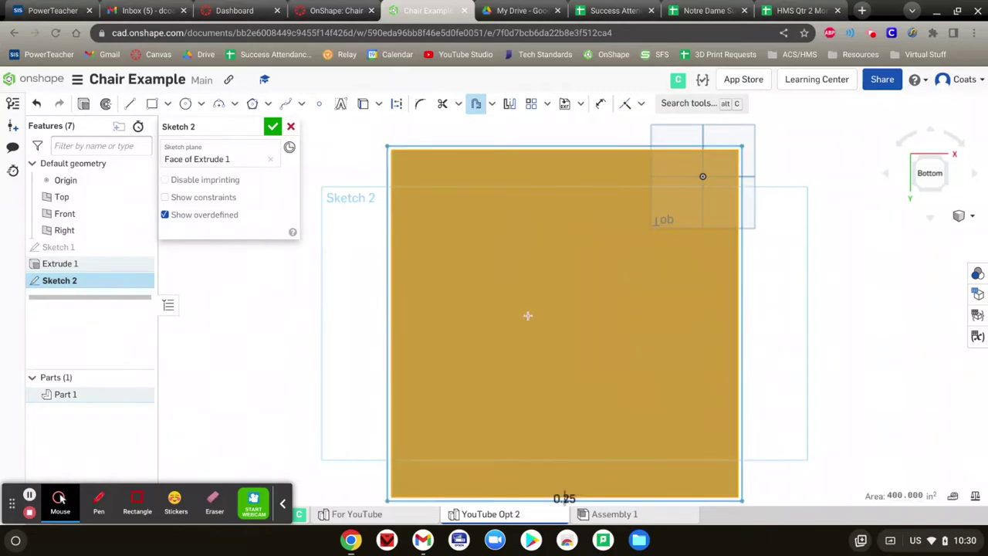
# Step: Zoom in and select the projected seat face outline
pyautogui.scroll(-1, 557, 206)
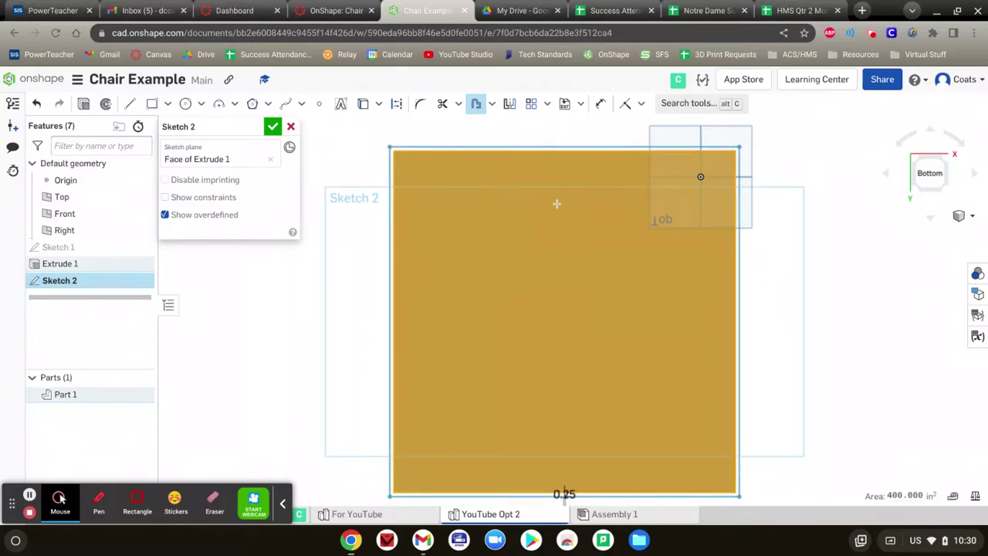
pyautogui.scroll(-1, 556, 204)
pyautogui.scroll(-1, 564, 379)
pyautogui.scroll(-1, 570, 162)
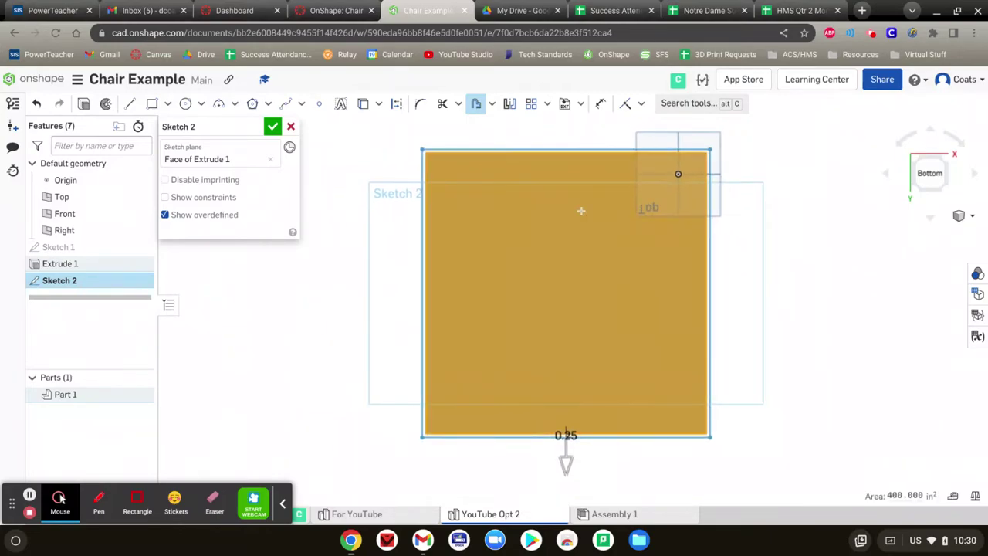
pyautogui.click(567, 463)
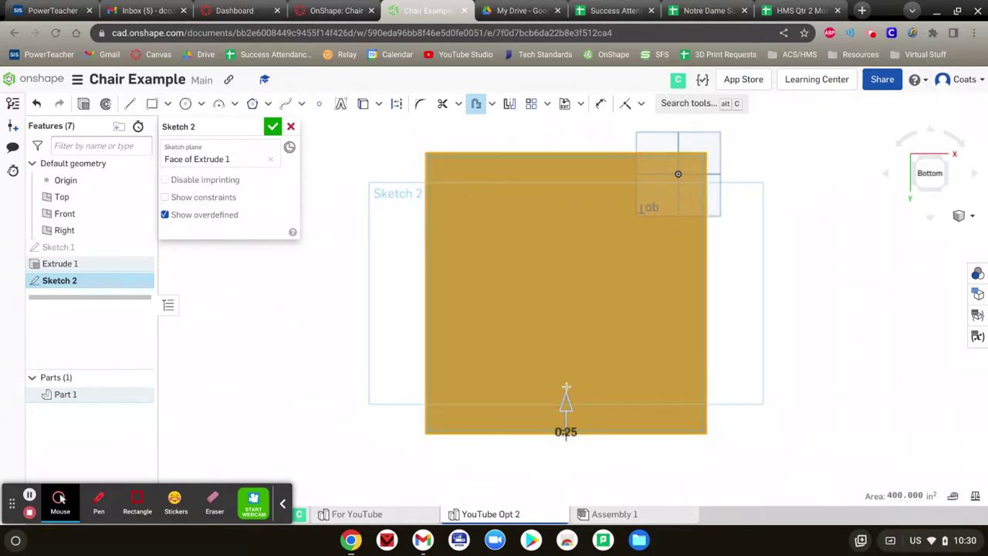
pyautogui.click(563, 396)
pyautogui.click(566, 465)
pyautogui.click(569, 403)
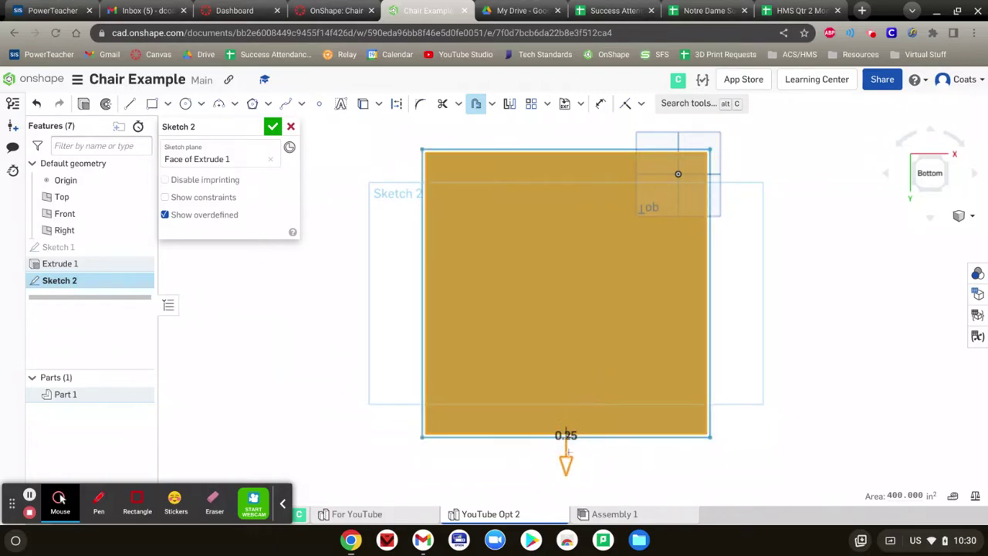
pyautogui.click(566, 463)
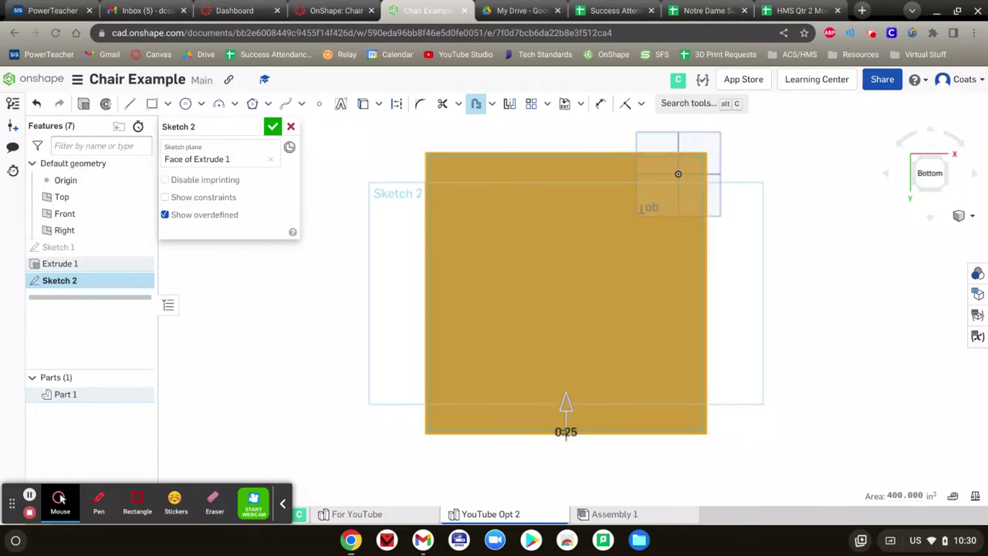
# Step: Change the outline offset from 0.25 to 0.75 in and finish Sketch 2
pyautogui.doubleClick(565, 432)
pyautogui.press('BackSpace')
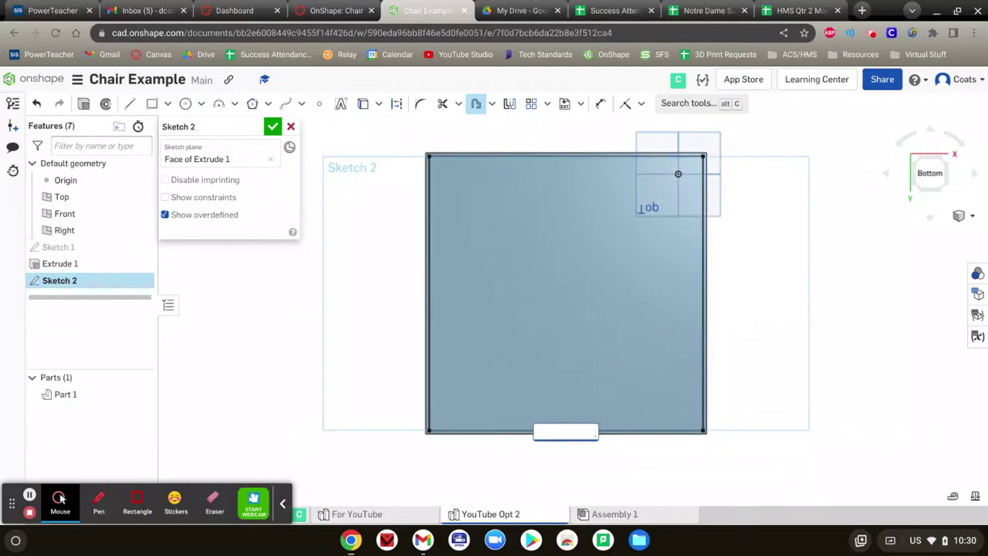
pyautogui.write('.75')
pyautogui.press('Return')
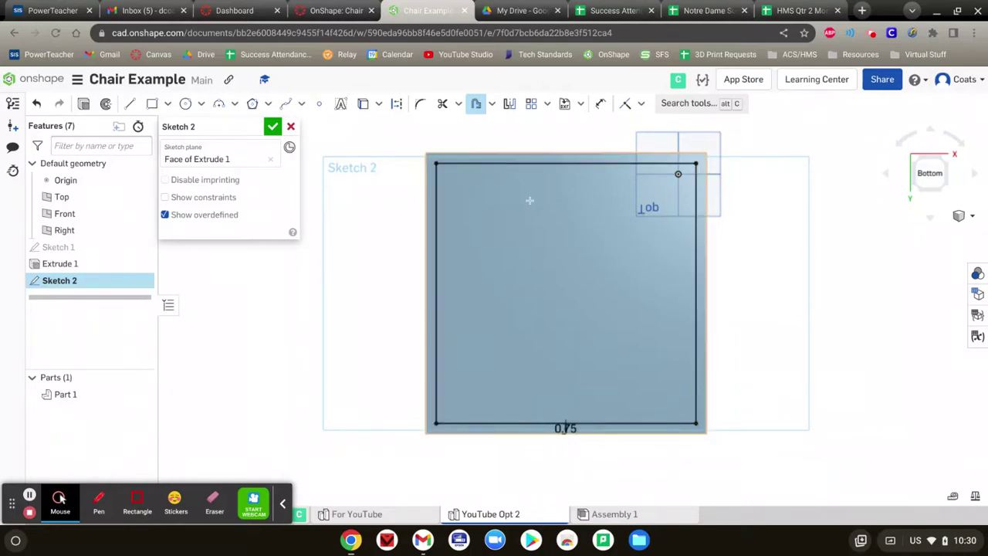
pyautogui.click(272, 126)
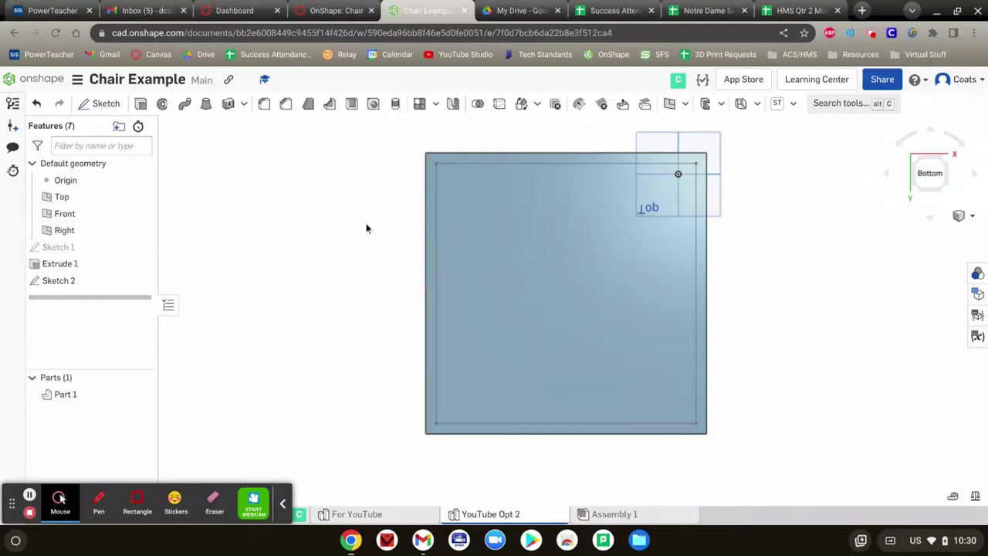
# Step: Extrude the offset outline 3.5 in as Extrude 2 and orbit to view the apron box
pyautogui.click(141, 105)
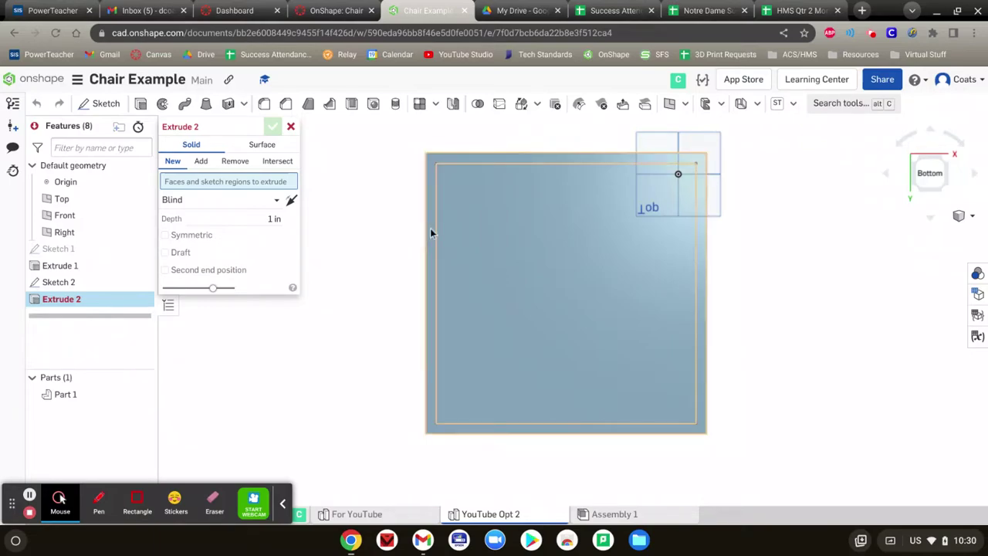
pyautogui.click(432, 228)
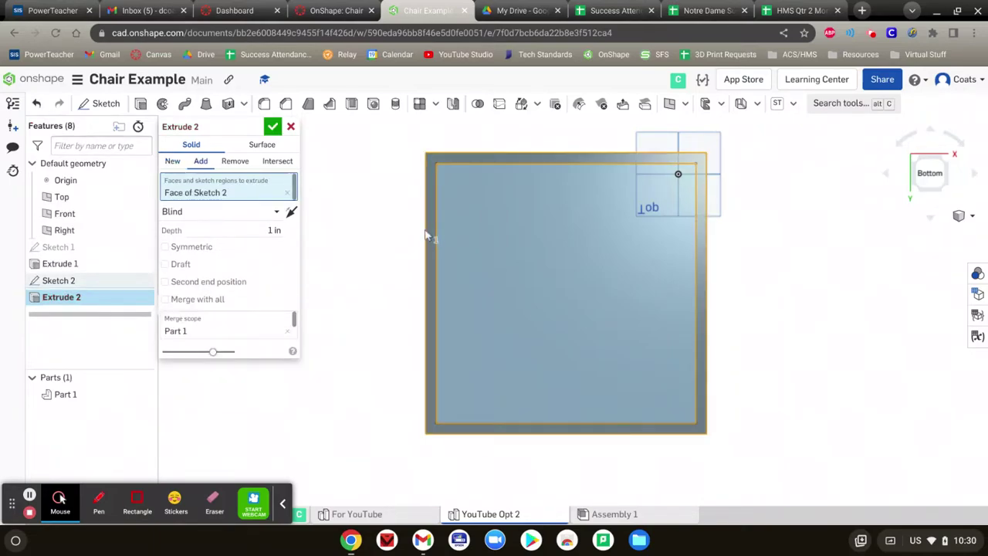
pyautogui.click(247, 229)
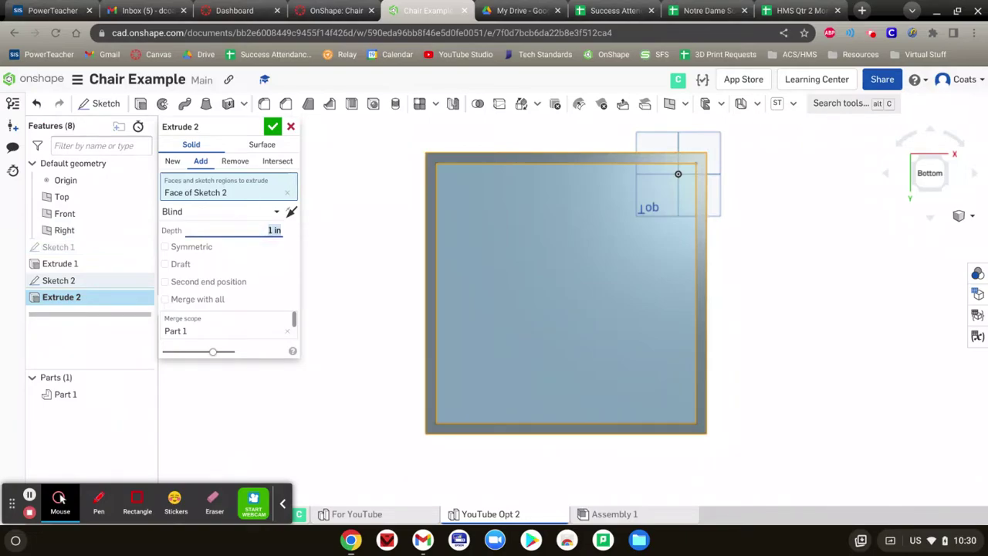
pyautogui.write('3.5')
pyautogui.press('Return')
pyautogui.click(272, 125)
pyautogui.moveTo(316, 198); pyautogui.dragTo(332, 14, button='right')
pyautogui.click(332, 11)
pyautogui.scroll(-3, 386, 243)
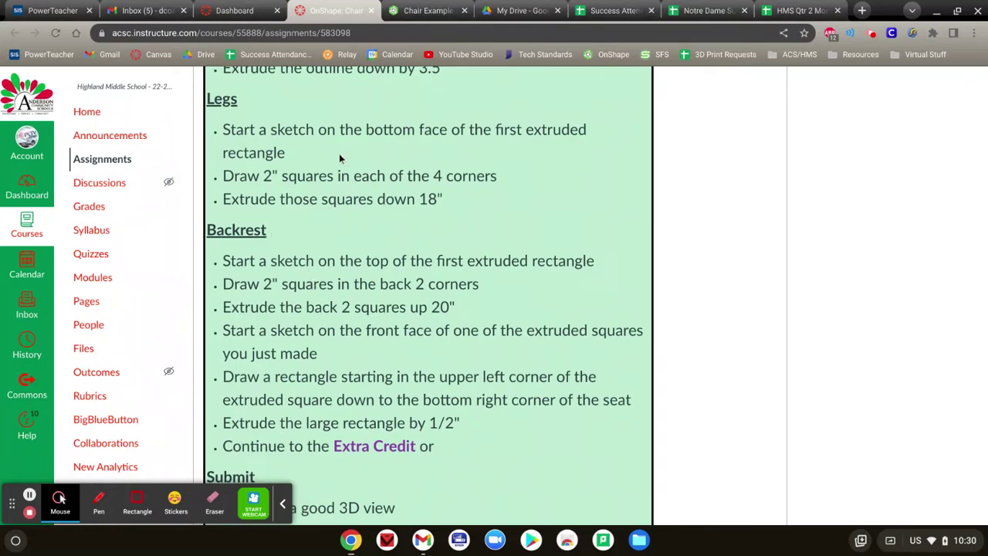
pyautogui.moveTo(287, 129); pyautogui.dragTo(562, 130)
pyautogui.click(563, 130)
# Step: Read the instructions for four corner squares and 18 inch legs
pyautogui.moveTo(496, 179); pyautogui.dragTo(270, 176)
pyautogui.click(317, 207)
pyautogui.moveTo(440, 198); pyautogui.dragTo(316, 199)
pyautogui.click(303, 198)
# Step: Start a new sketch on the seat's bottom face, viewed from below
pyautogui.click(408, 10)
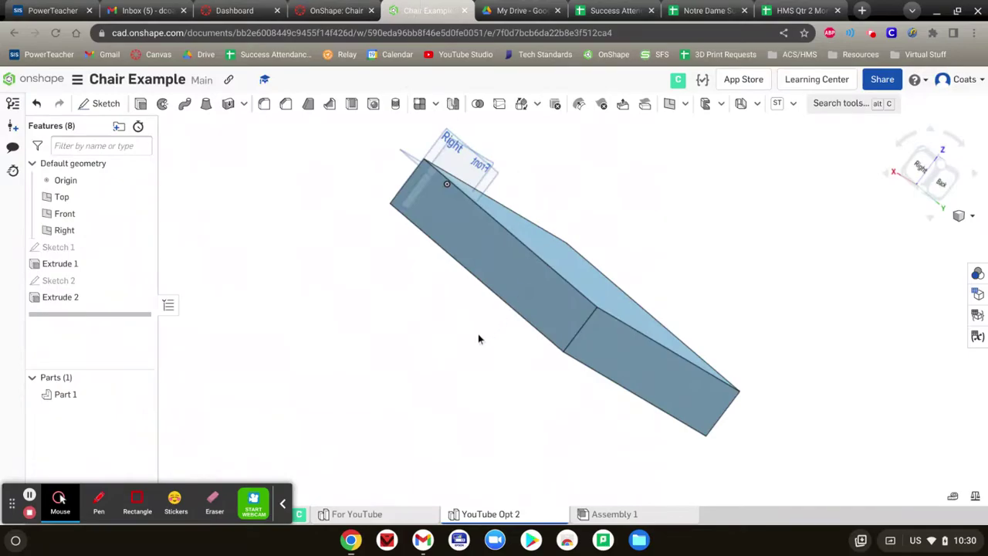
pyautogui.moveTo(478, 338); pyautogui.dragTo(717, 245, button='right')
pyautogui.press('n')
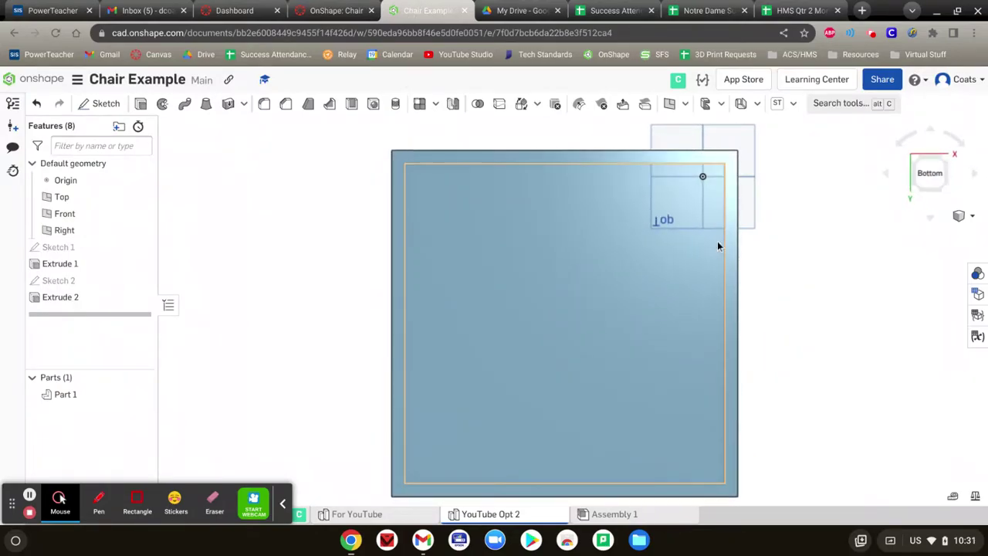
pyautogui.click(100, 104)
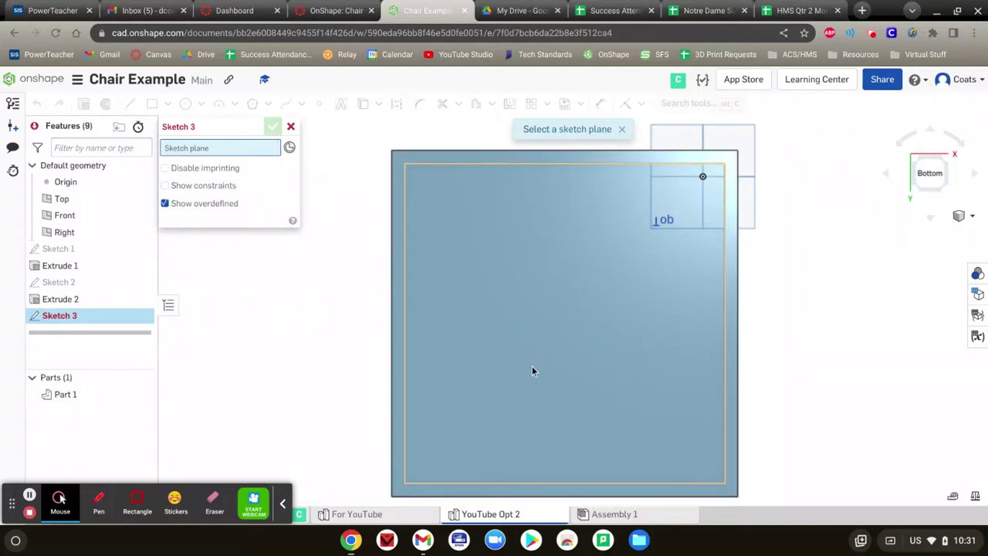
pyautogui.click(586, 310)
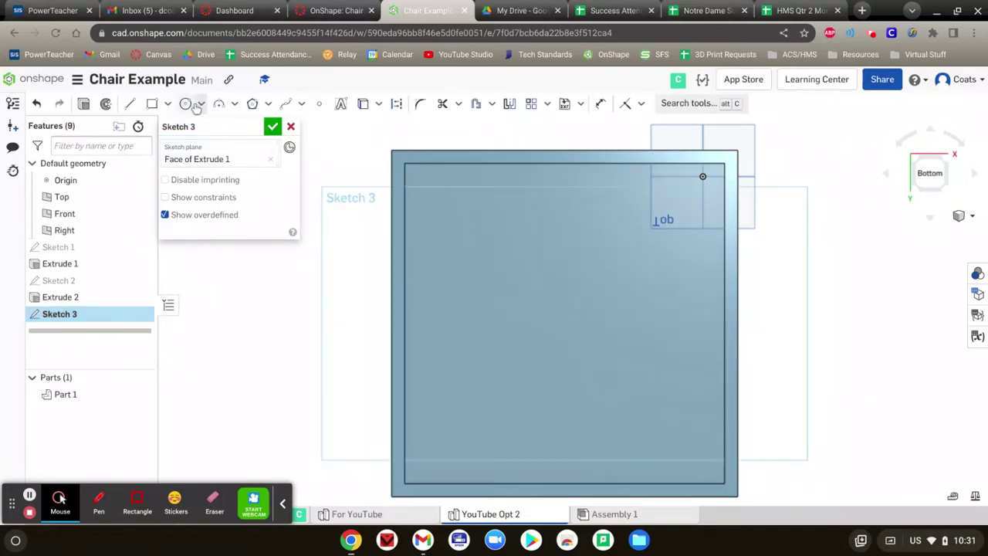
# Step: Project the four corners of the bottom face into the sketch
pyautogui.click(152, 103)
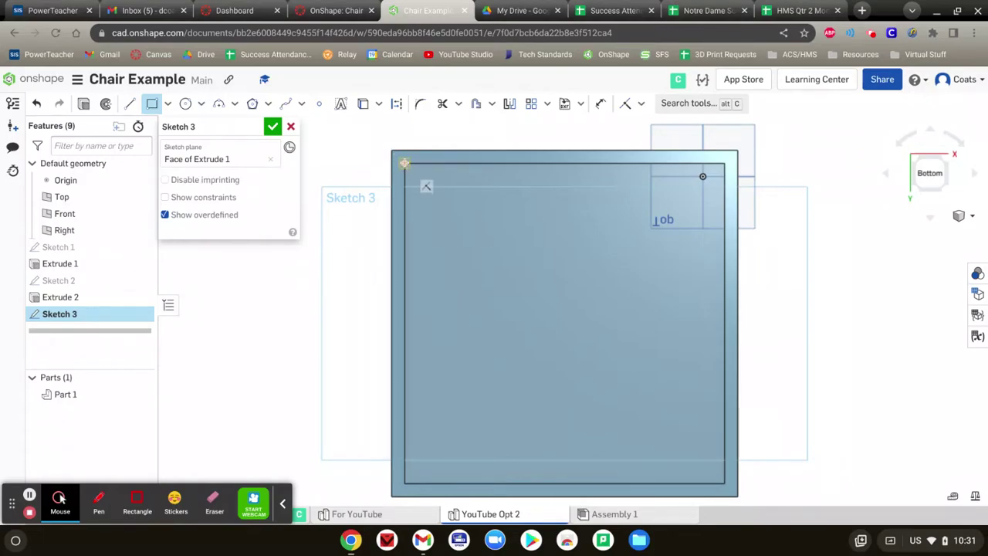
pyautogui.click(363, 103)
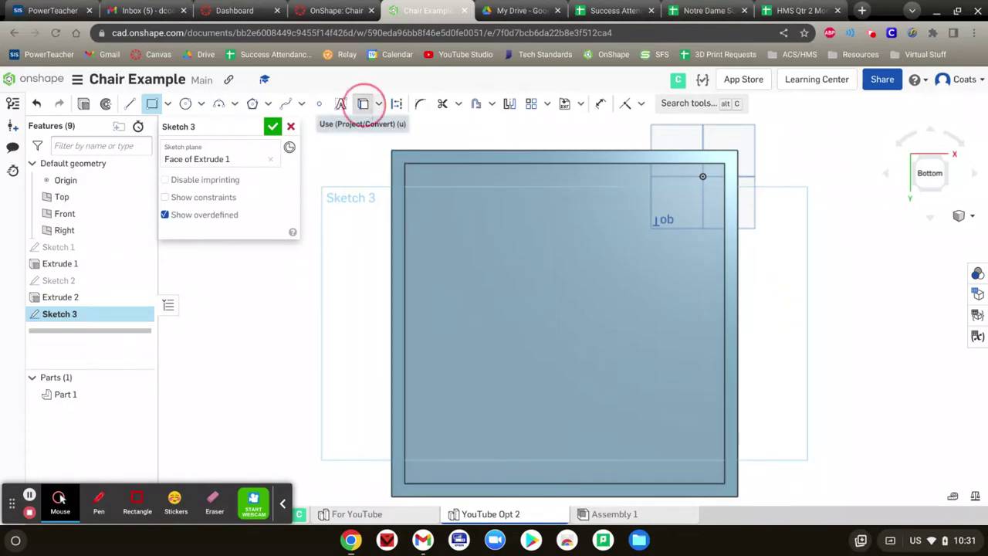
pyautogui.click(391, 151)
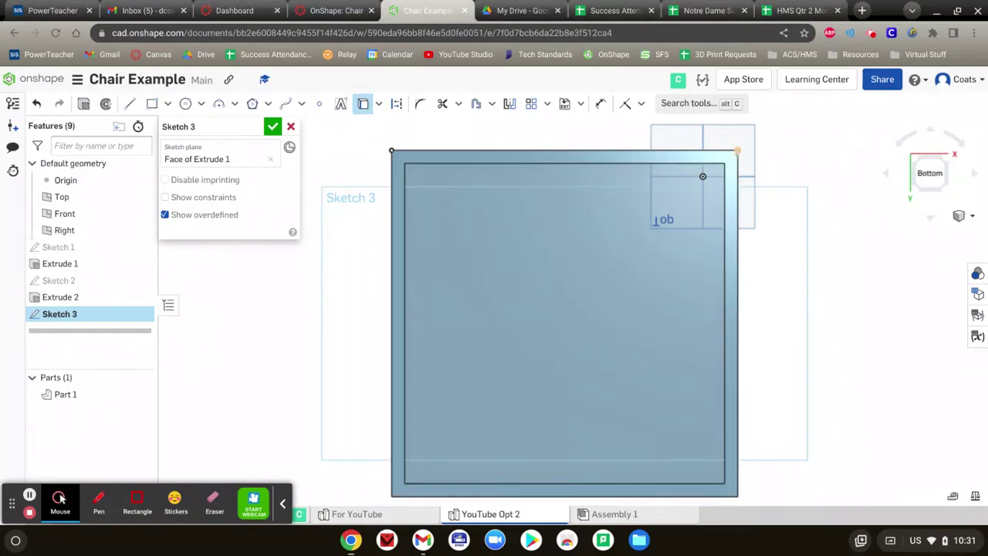
pyautogui.click(737, 150)
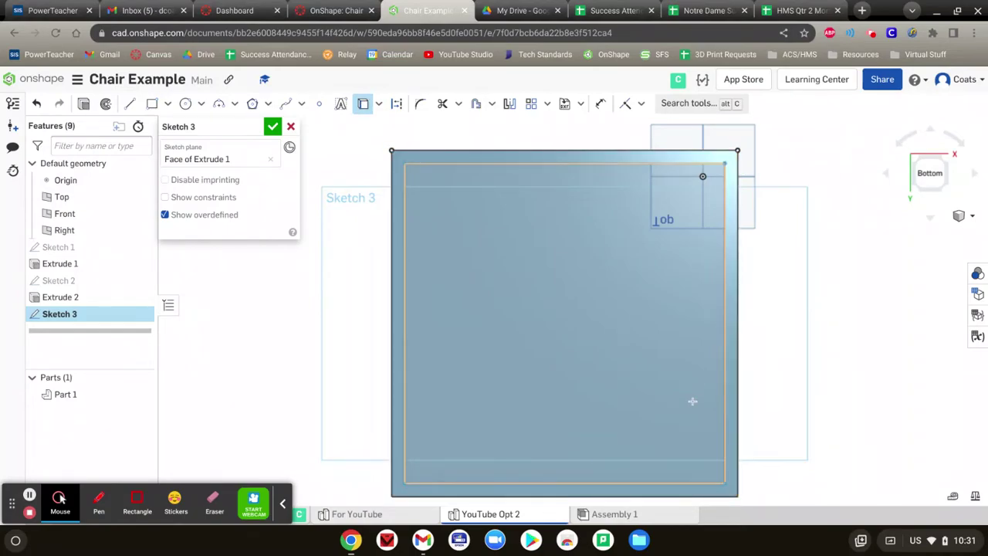
pyautogui.click(737, 496)
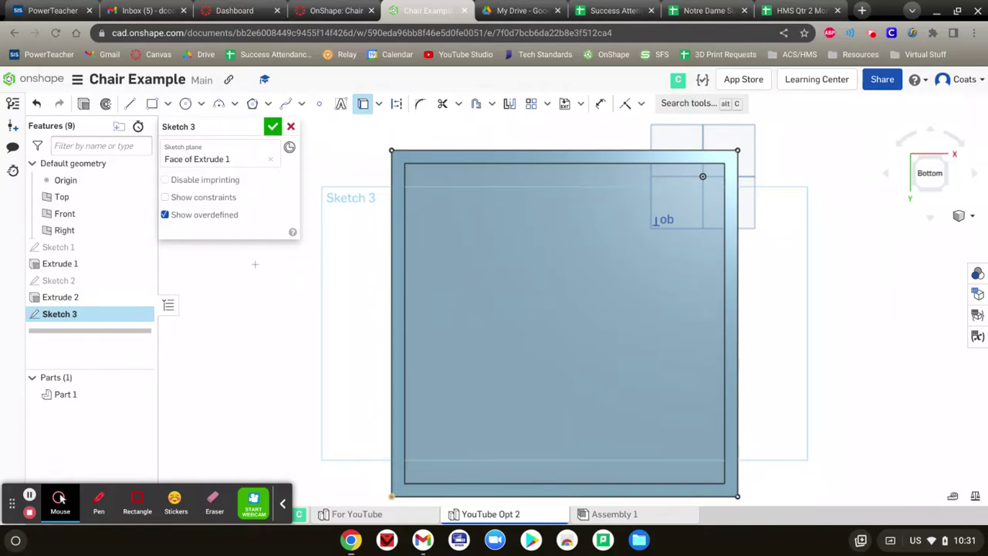
pyautogui.click(391, 497)
# Step: Draw 2 by 2 in squares at the top-left and top-right corners
pyautogui.click(152, 103)
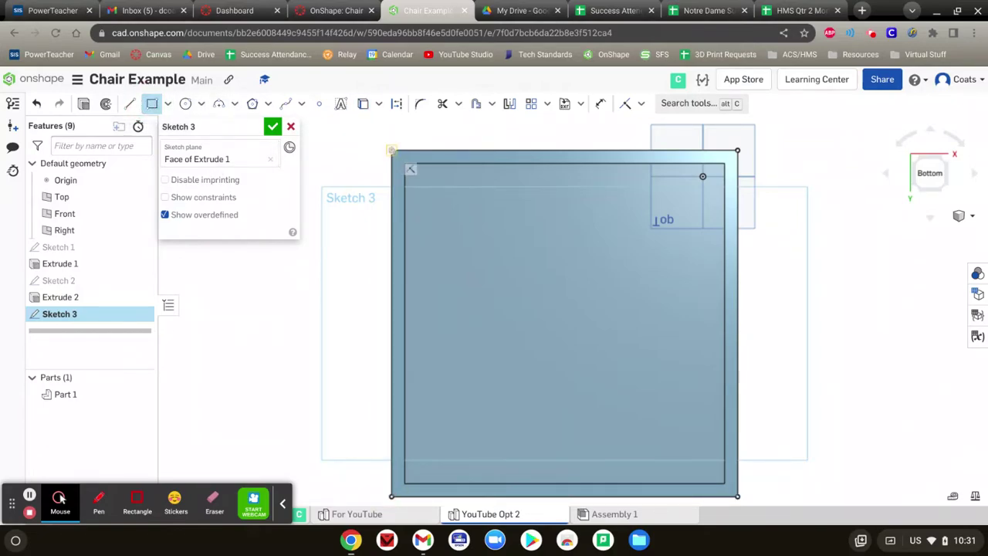
pyautogui.click(392, 150)
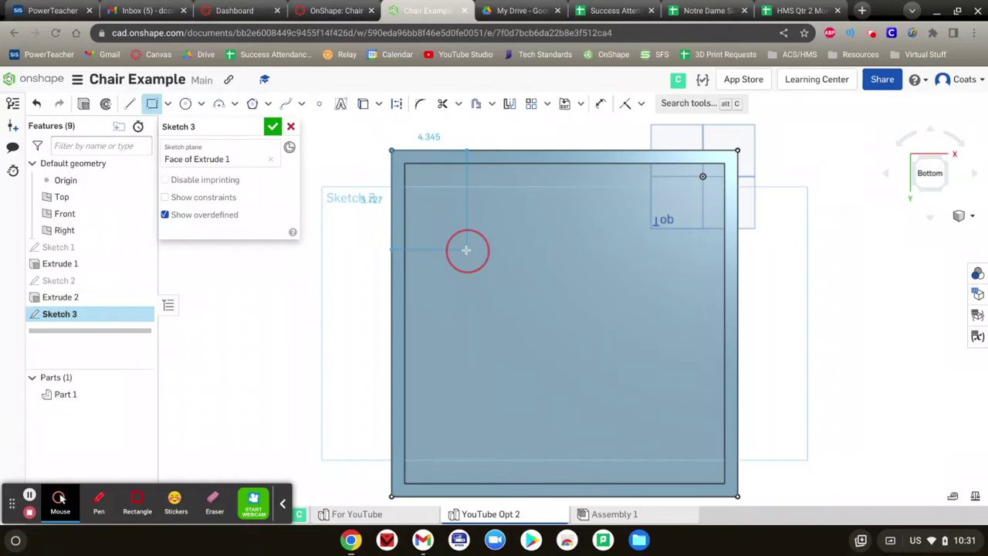
pyautogui.write('2')
pyautogui.press('Tab')
pyautogui.write('2')
pyautogui.press('Return')
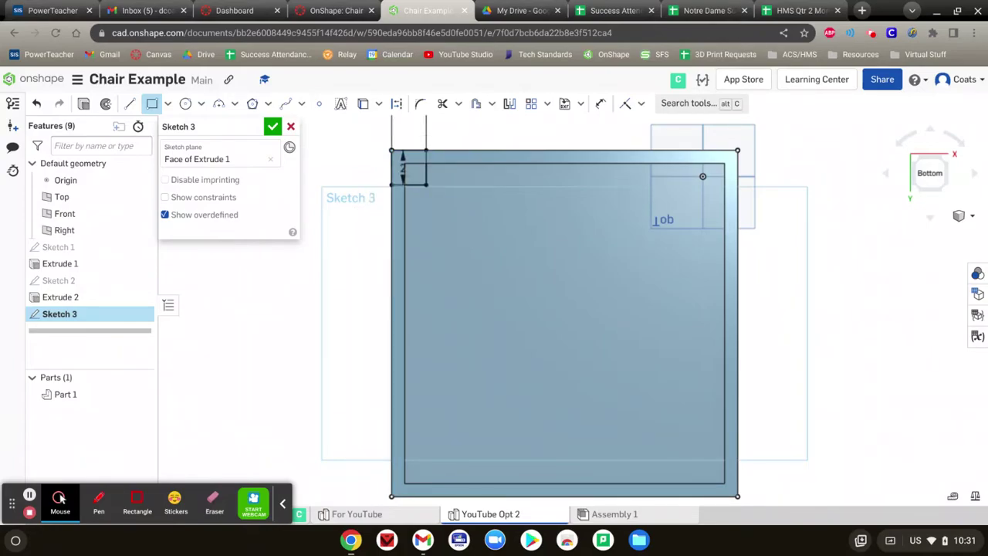
pyautogui.click(738, 149)
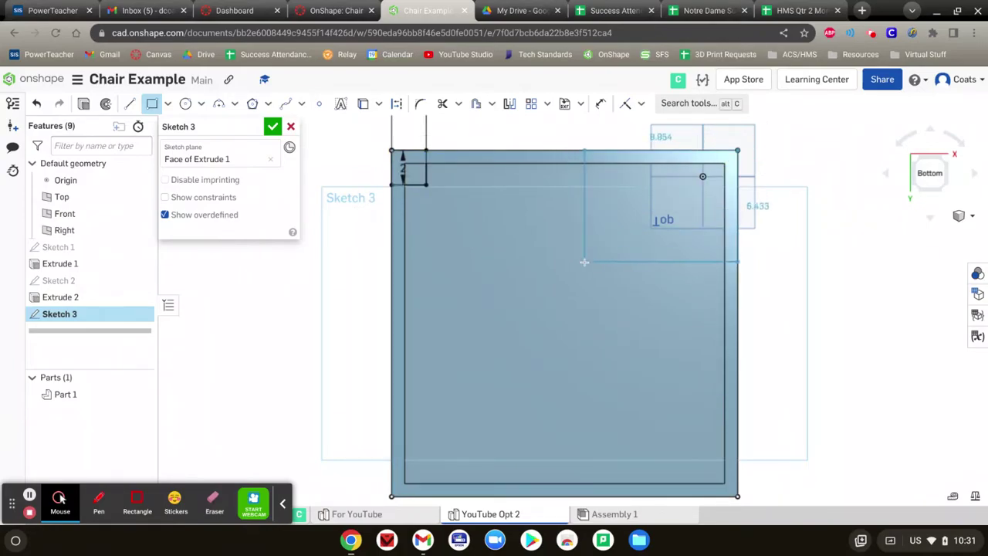
pyautogui.write('2')
pyautogui.press('Tab')
pyautogui.write('2')
pyautogui.press('Return')
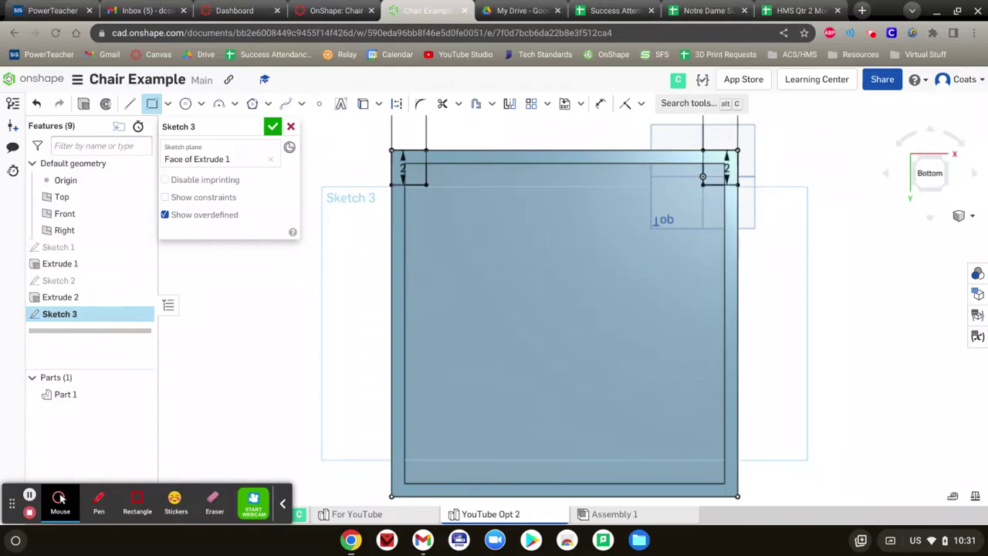
# Step: Draw 2 by 2 in squares at the bottom-left and bottom-right corners and finish Sketch 3
pyautogui.click(391, 496)
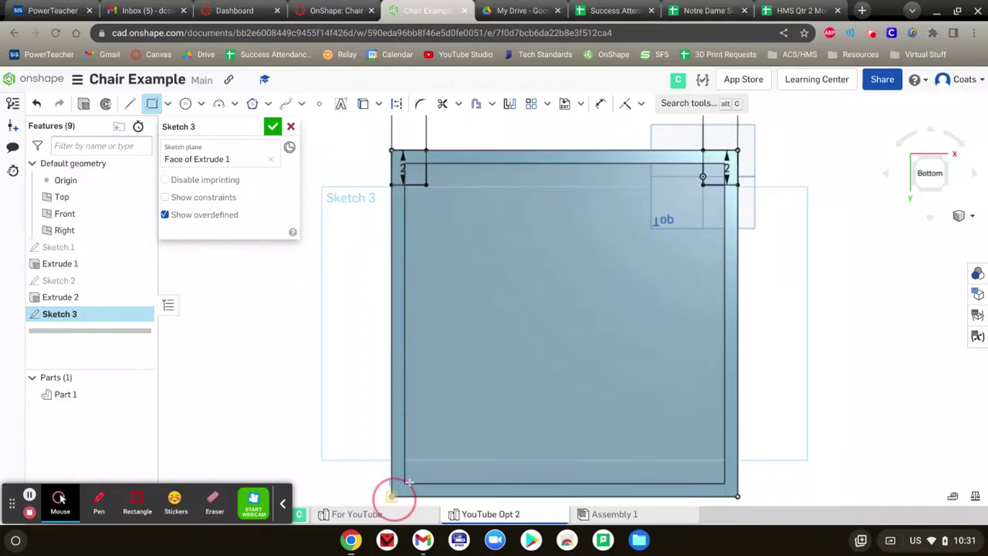
pyautogui.write('2')
pyautogui.press('Tab')
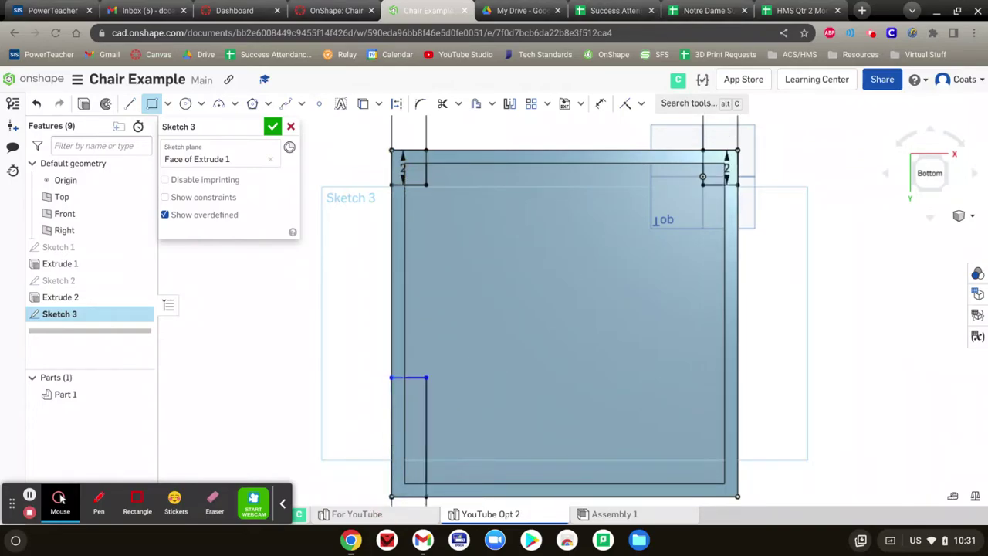
pyautogui.write('2')
pyautogui.press('Return')
pyautogui.click(737, 495)
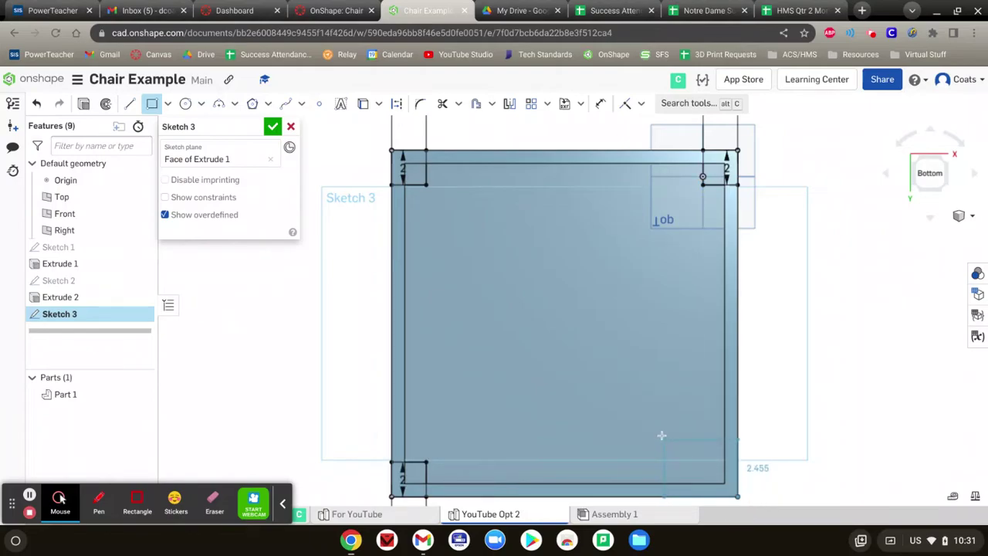
pyautogui.write('2')
pyautogui.press('Tab')
pyautogui.write('2')
pyautogui.press('Return')
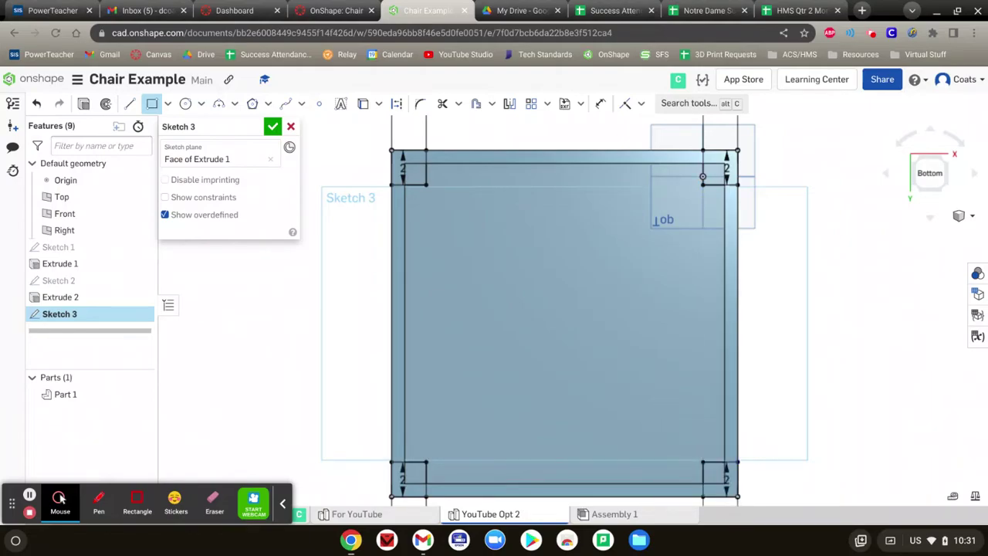
pyautogui.click(272, 128)
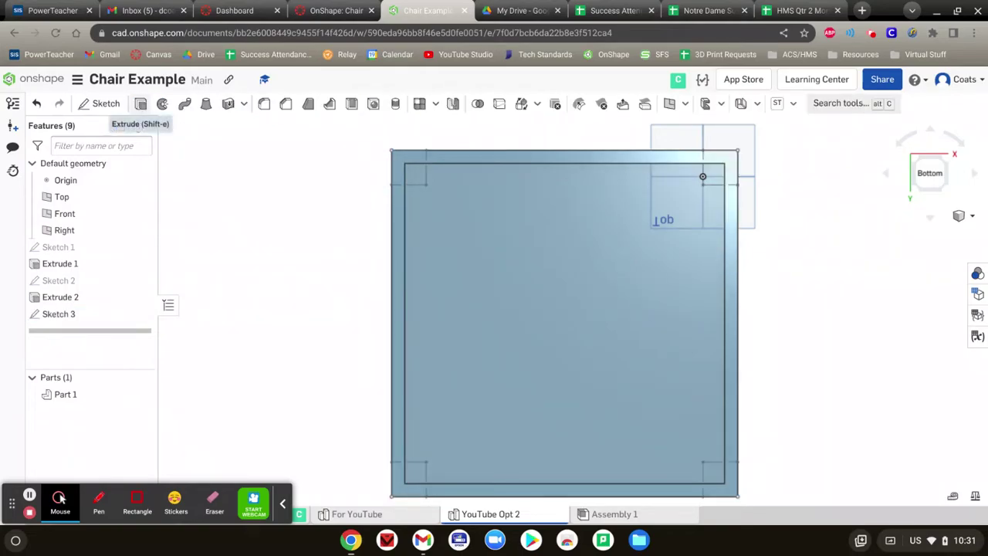
# Step: Extrude all four Sketch 3 corner squares 18 in into the chair legs
pyautogui.click(141, 104)
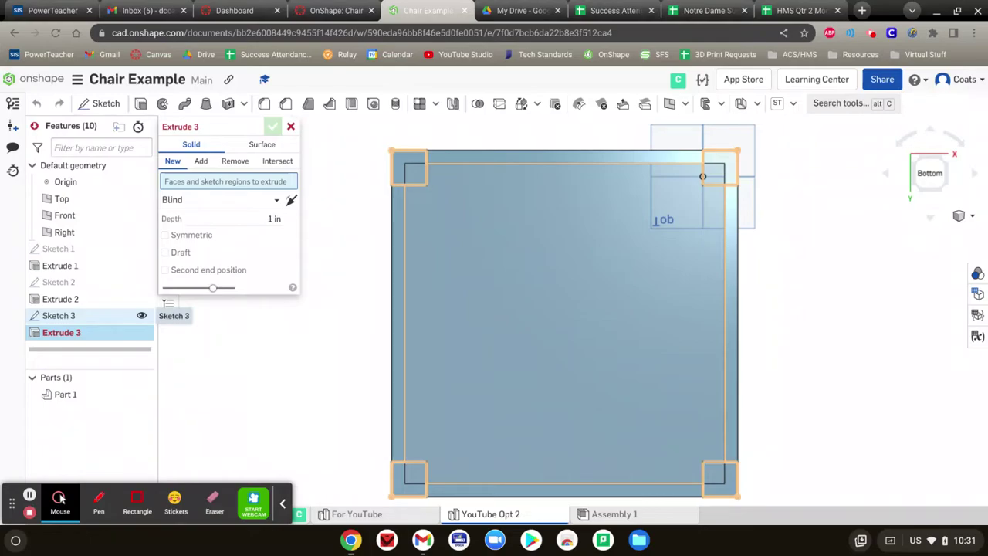
pyautogui.click(73, 315)
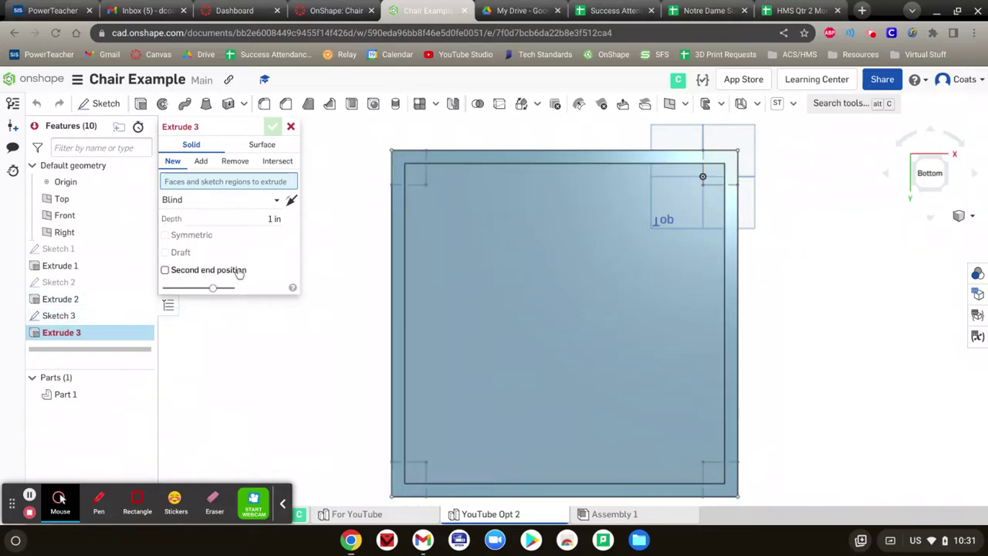
pyautogui.click(261, 230)
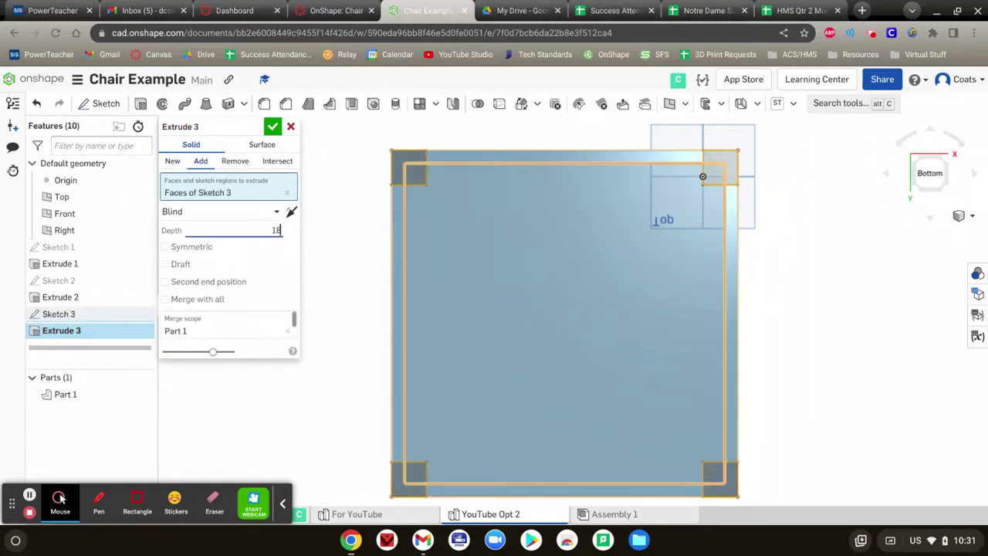
pyautogui.write('18')
pyautogui.press('Return')
pyautogui.click(274, 126)
# Step: Switch to the Isometric view and tilt it to look down onto the seat
pyautogui.moveTo(304, 205); pyautogui.dragTo(291, 263, button='right')
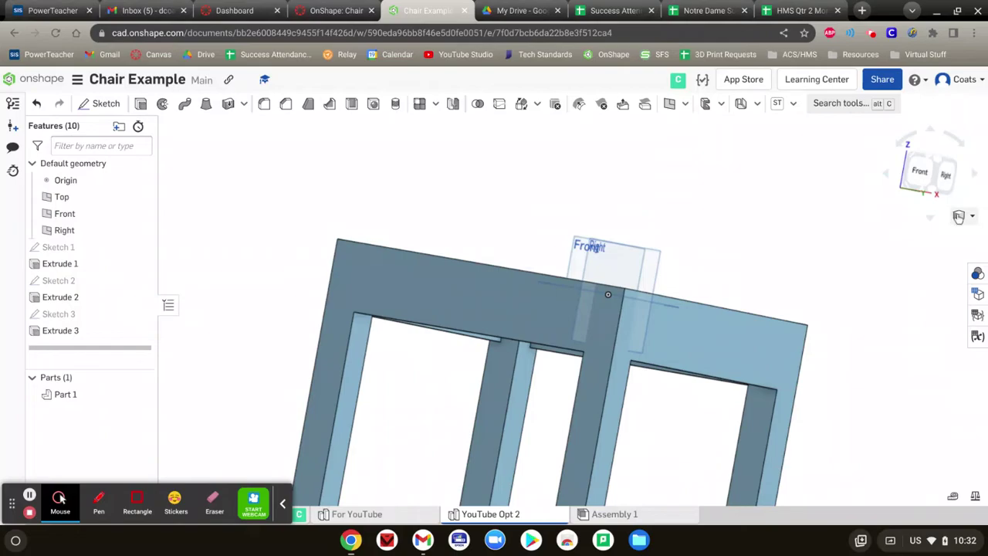
pyautogui.click(958, 217)
pyautogui.click(872, 230)
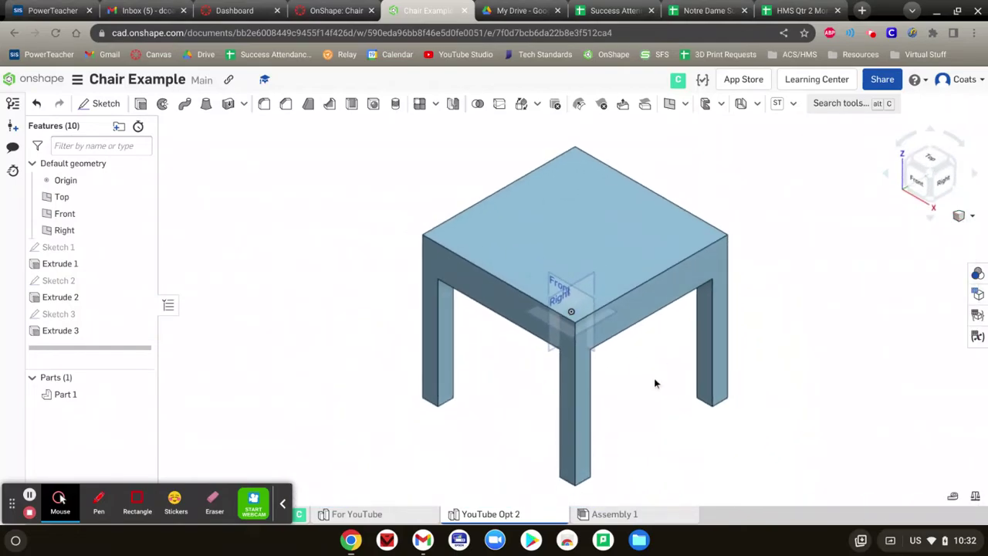
pyautogui.moveTo(654, 380); pyautogui.dragTo(695, 405, button='right')
# Step: Read the Backrest section, highlighting the back-corner squares instruction
pyautogui.click(332, 10)
pyautogui.scroll(-1, 264, 255)
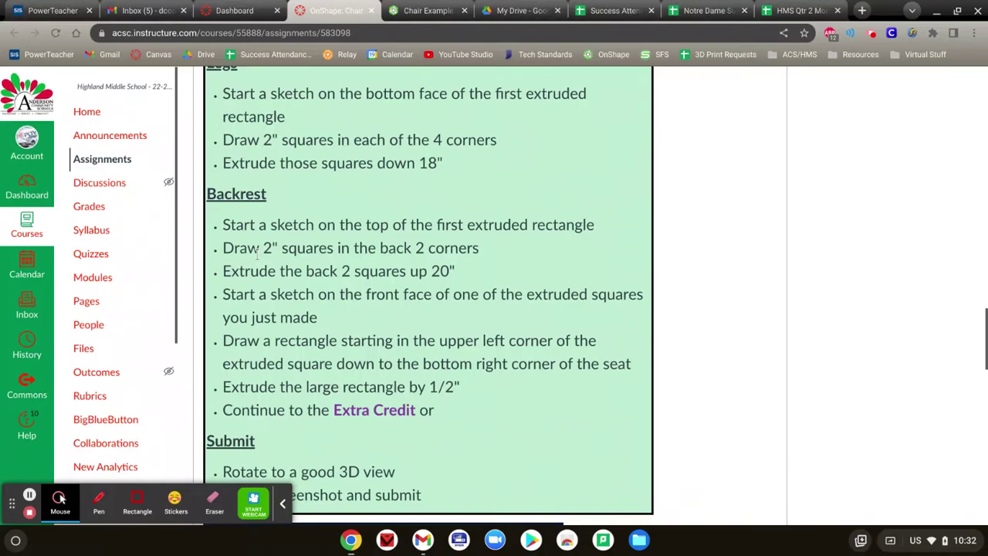
pyautogui.moveTo(221, 218); pyautogui.dragTo(605, 224)
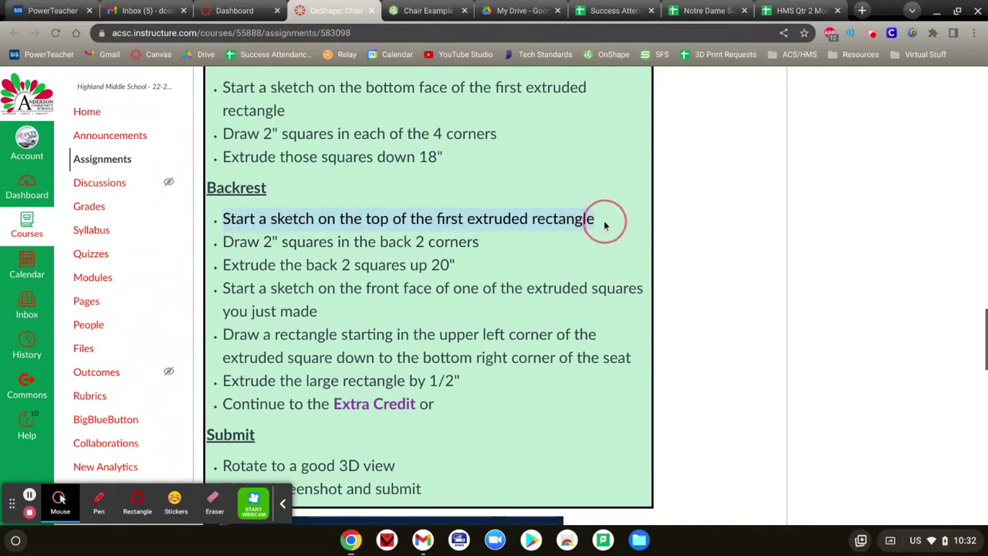
pyautogui.click(603, 223)
pyautogui.moveTo(233, 243); pyautogui.dragTo(297, 268)
pyautogui.click(478, 256)
# Step: Start a new sketch on the seat's top face, viewed from the top
pyautogui.click(293, 269)
pyautogui.click(428, 10)
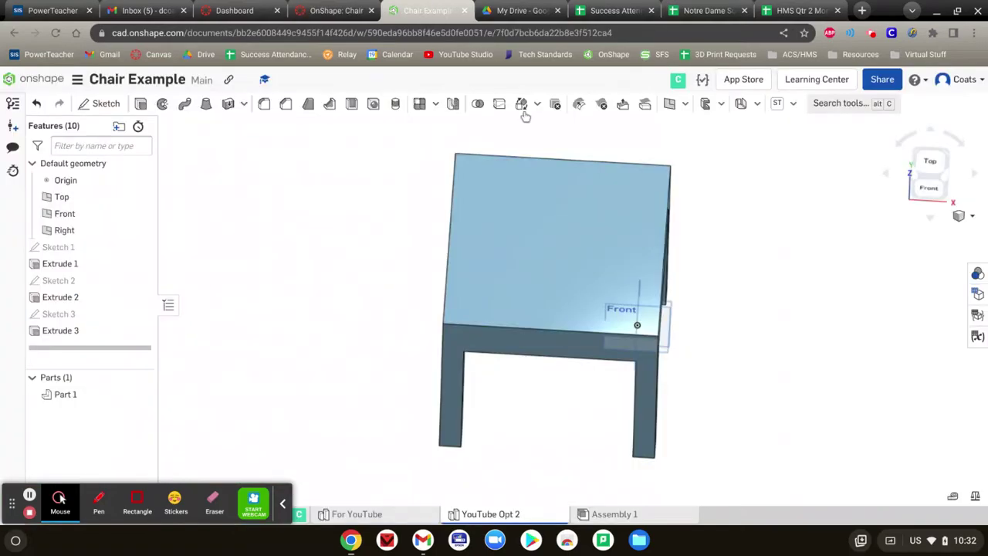
pyautogui.click(950, 160)
pyautogui.click(101, 103)
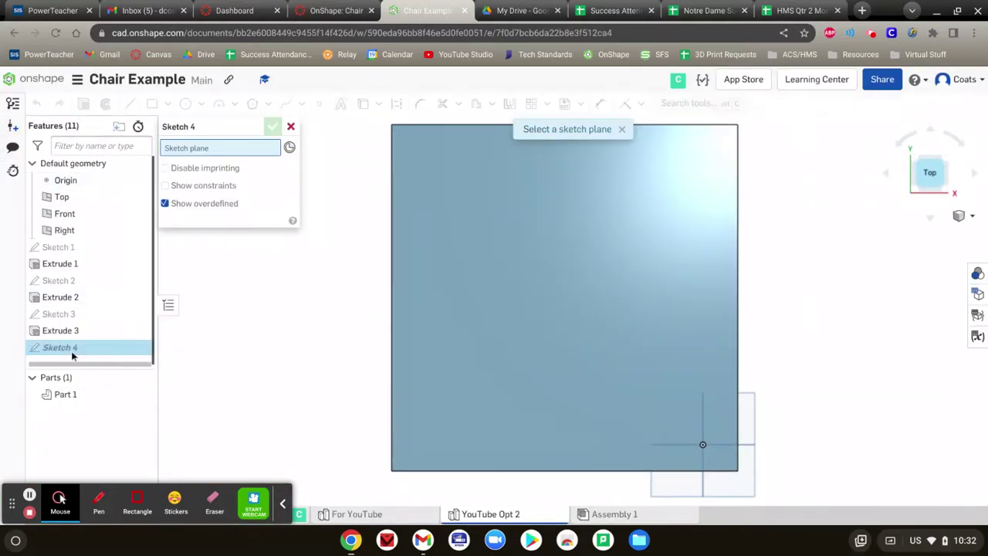
pyautogui.click(518, 248)
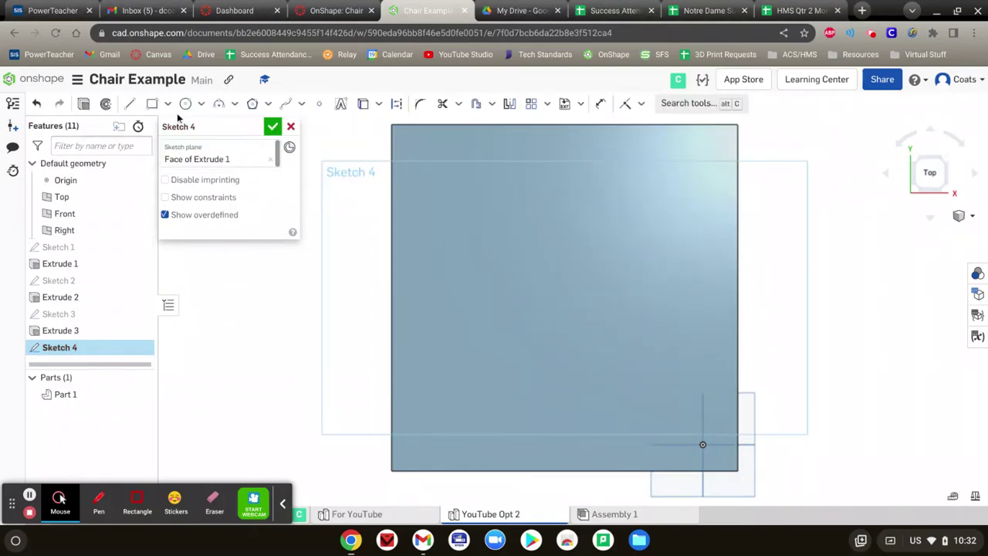
# Step: Draw two 2-inch squares at the seat's back-left and back-right corners
pyautogui.click(152, 104)
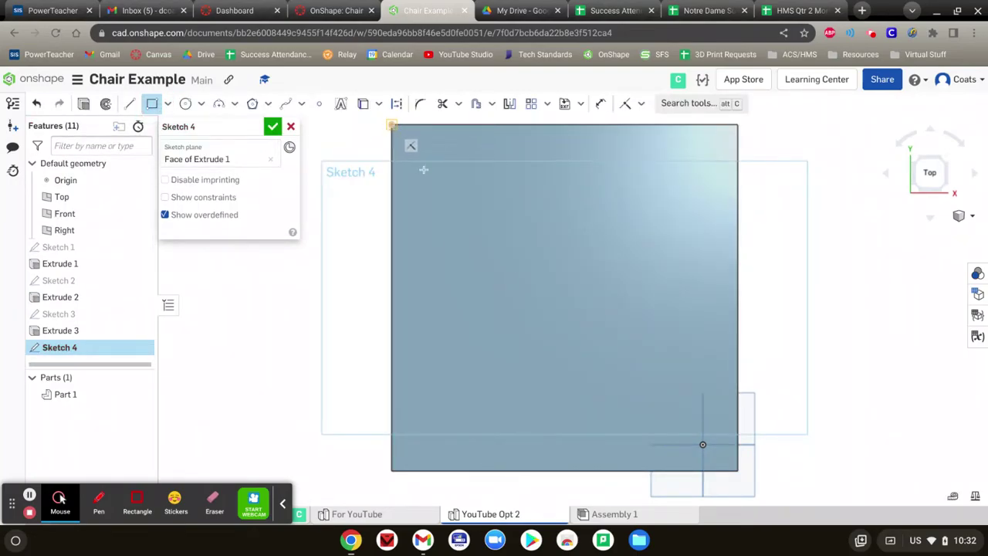
pyautogui.click(391, 124)
pyautogui.write('2')
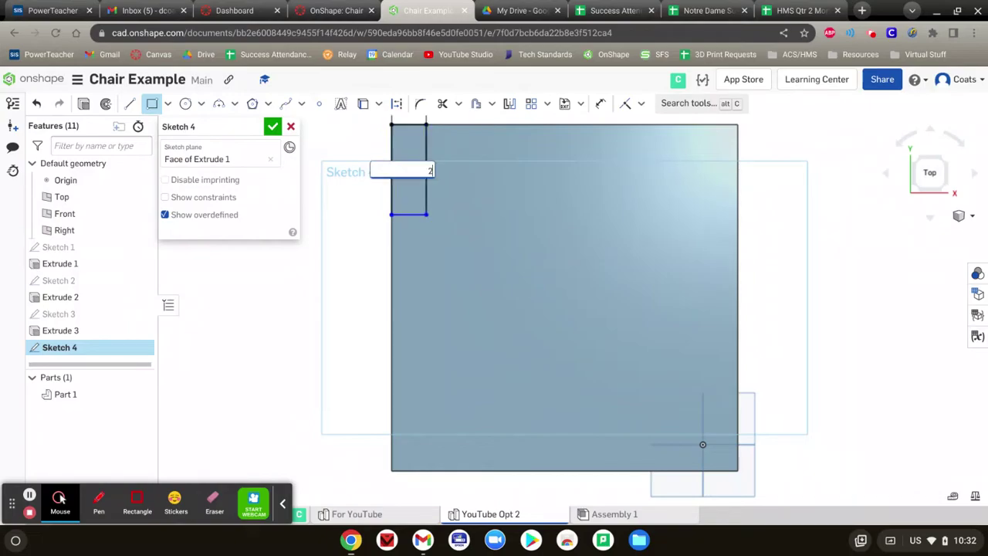
pyautogui.press('Return')
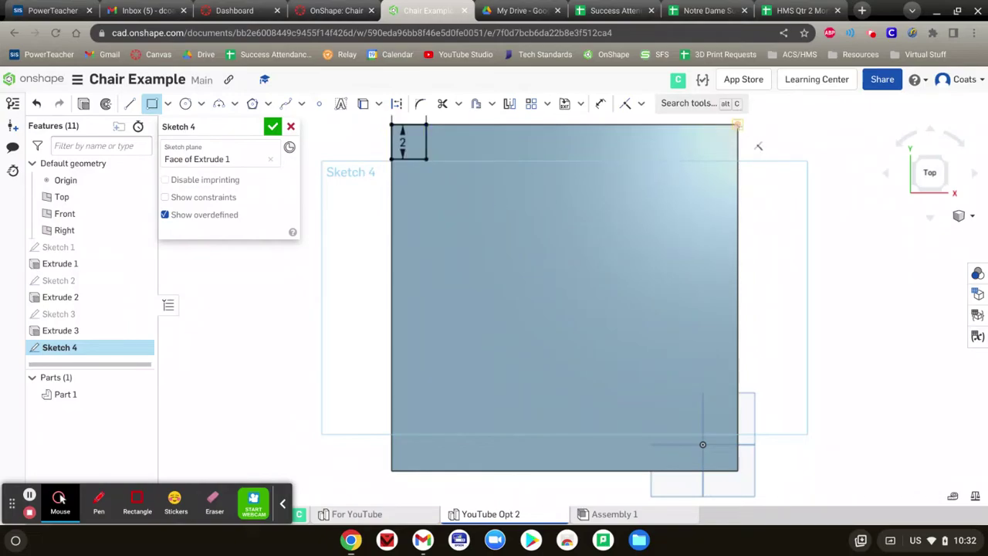
pyautogui.click(737, 125)
pyautogui.write('2')
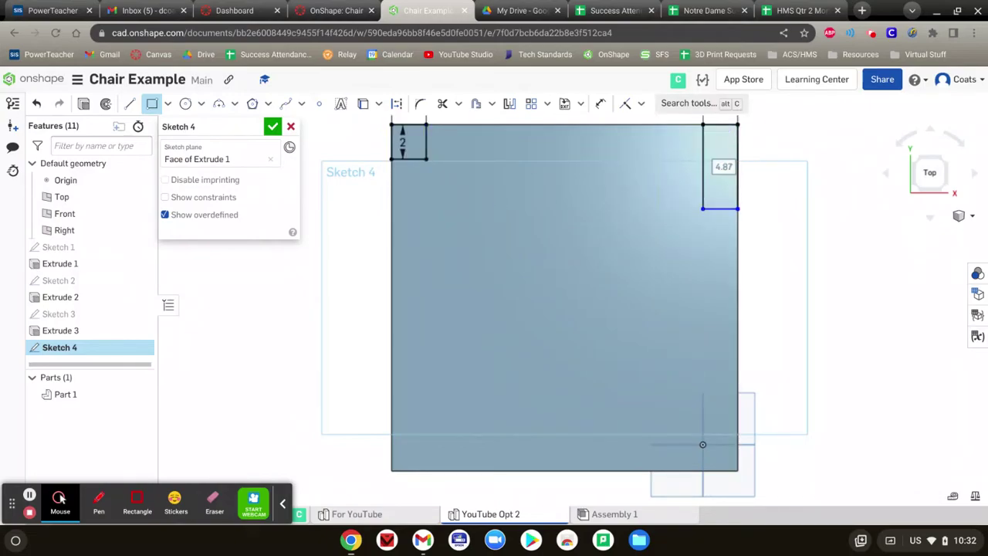
pyautogui.press('Return')
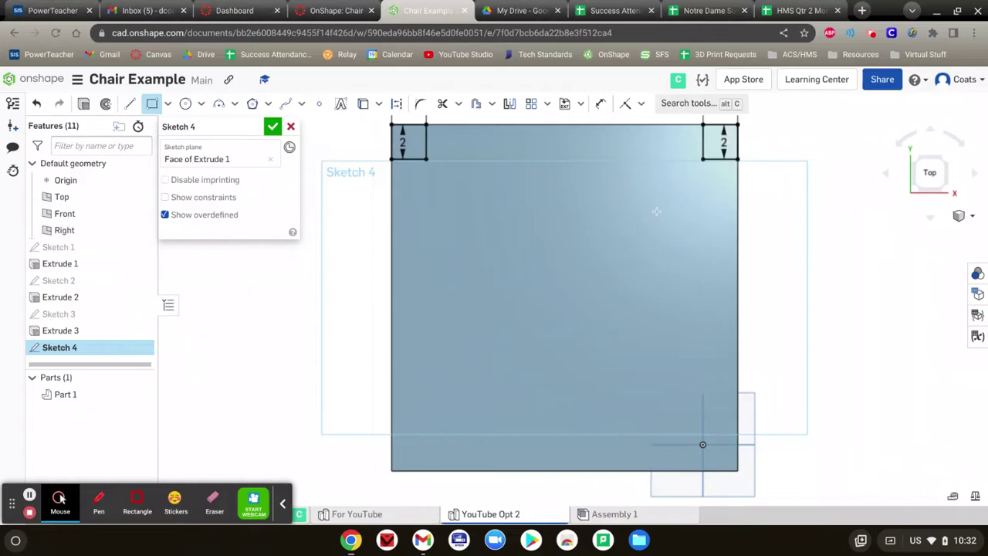
pyautogui.click(272, 127)
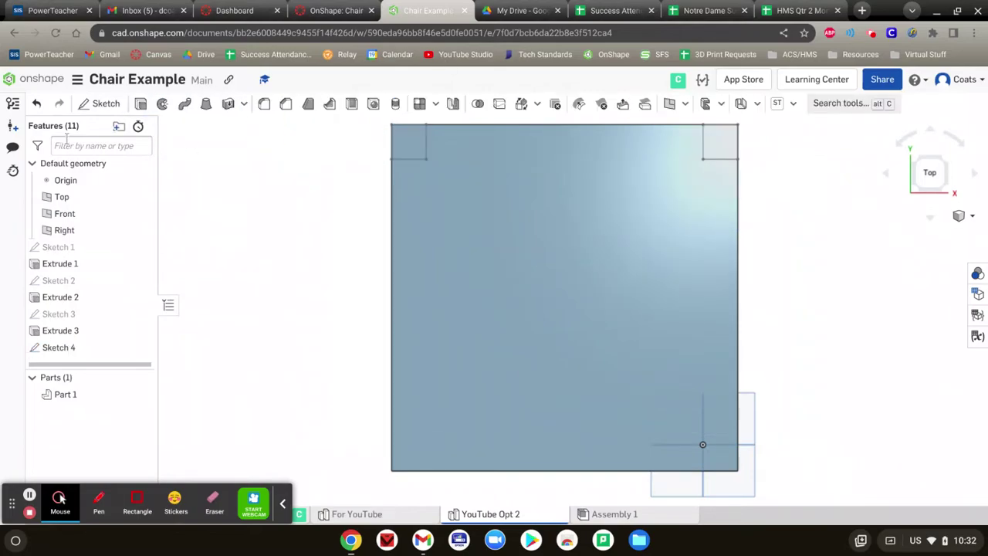
# Step: Extrude the two corner squares 20 in with Add to form the back posts
pyautogui.click(142, 105)
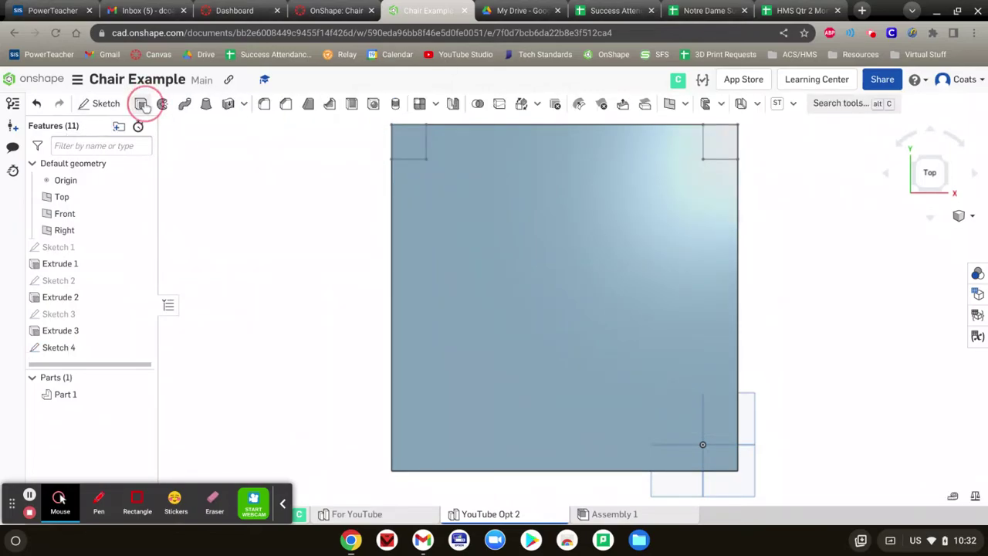
pyautogui.click(74, 342)
pyautogui.click(244, 232)
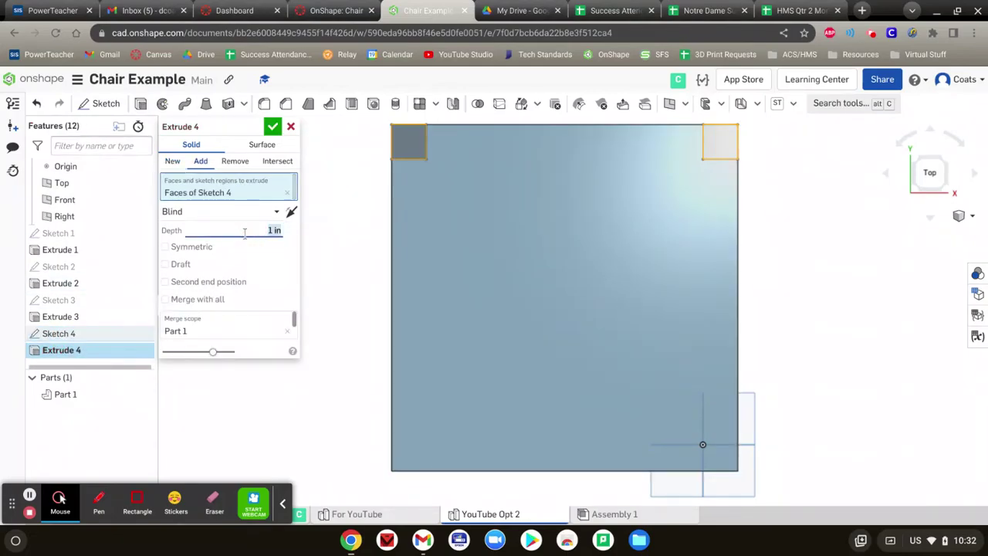
pyautogui.press('Return')
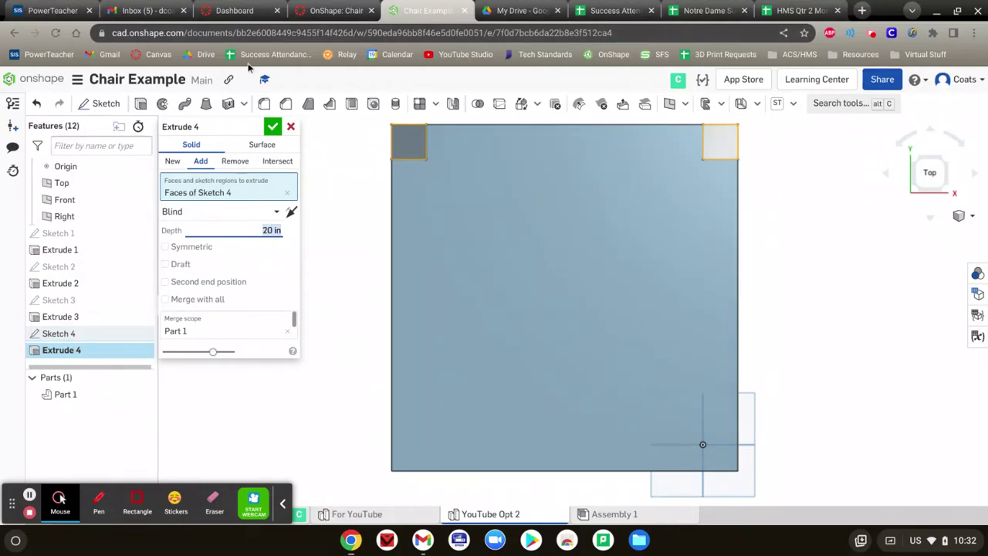
pyautogui.click(273, 126)
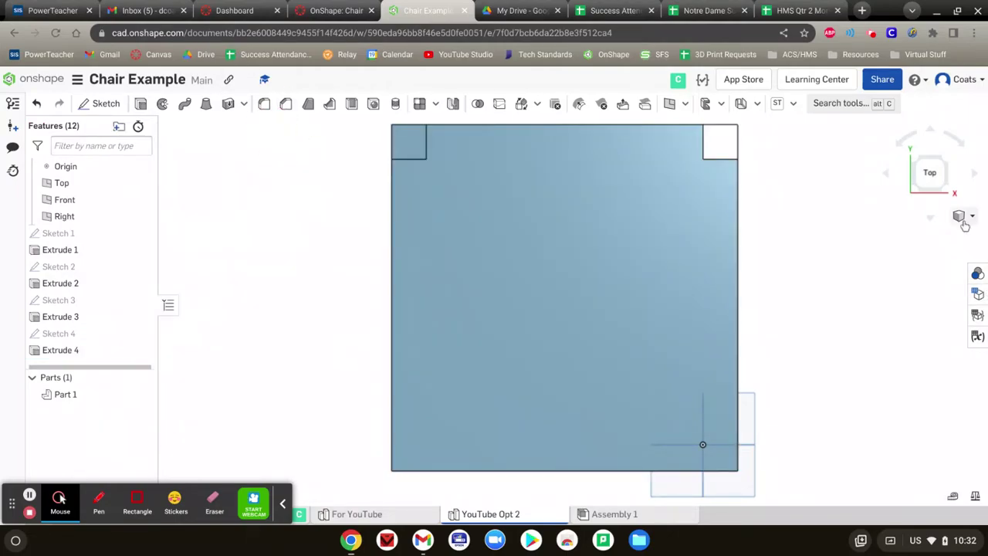
# Step: Show the chair in Isometric view and return to the assignment instructions
pyautogui.click(965, 221)
pyautogui.click(961, 230)
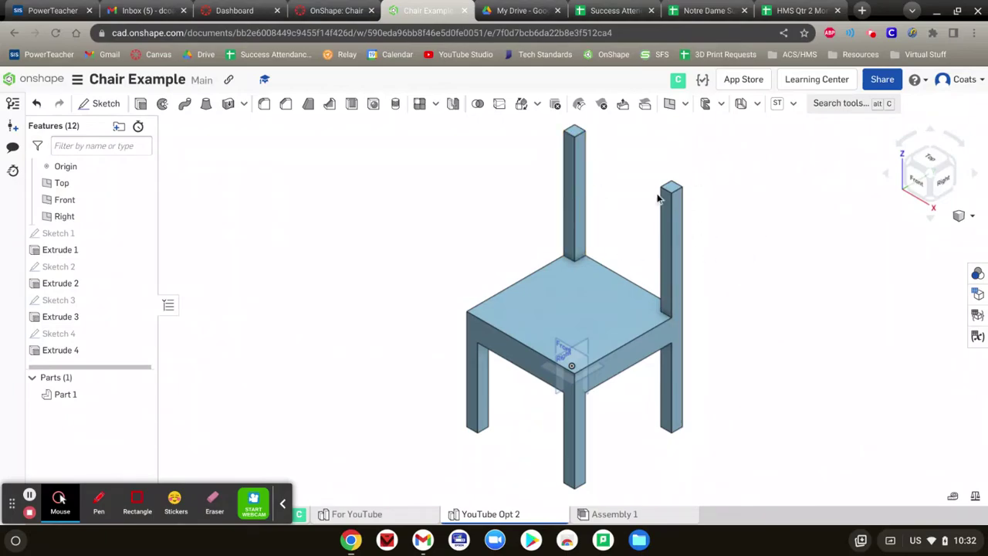
pyautogui.click(349, 9)
pyautogui.scroll(-1, 255, 287)
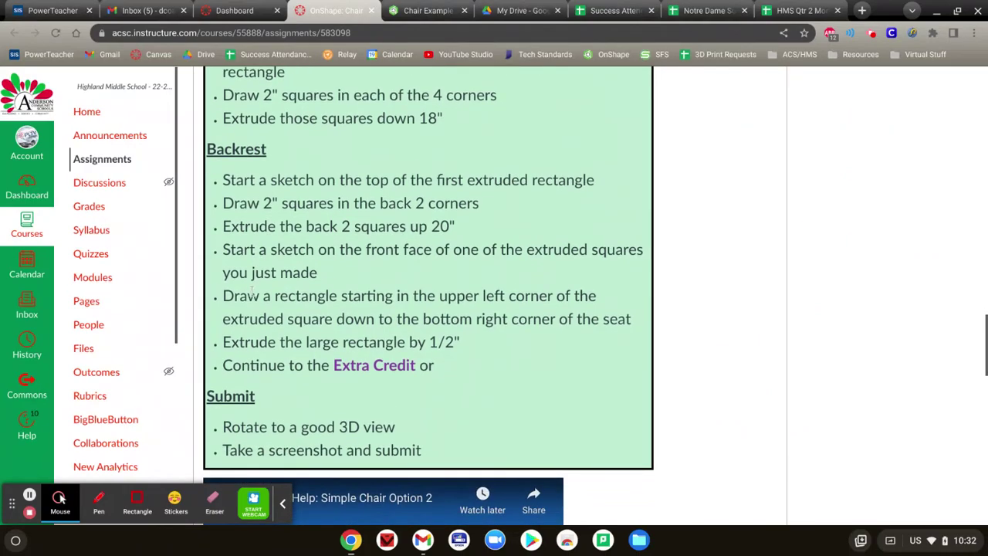
pyautogui.moveTo(220, 300)
pyautogui.mouseDown()
pyautogui.moveTo(538, 292)
pyautogui.moveTo(625, 308)
pyautogui.moveTo(631, 323)
pyautogui.mouseUp()
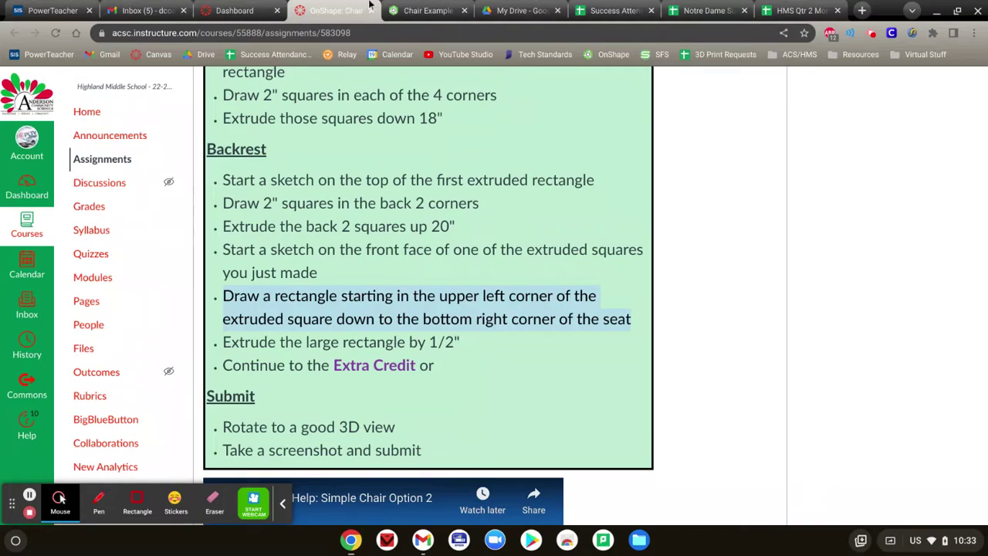
pyautogui.click(423, 10)
# Step: Start a new sketch on the front face of a back post
pyautogui.click(919, 179)
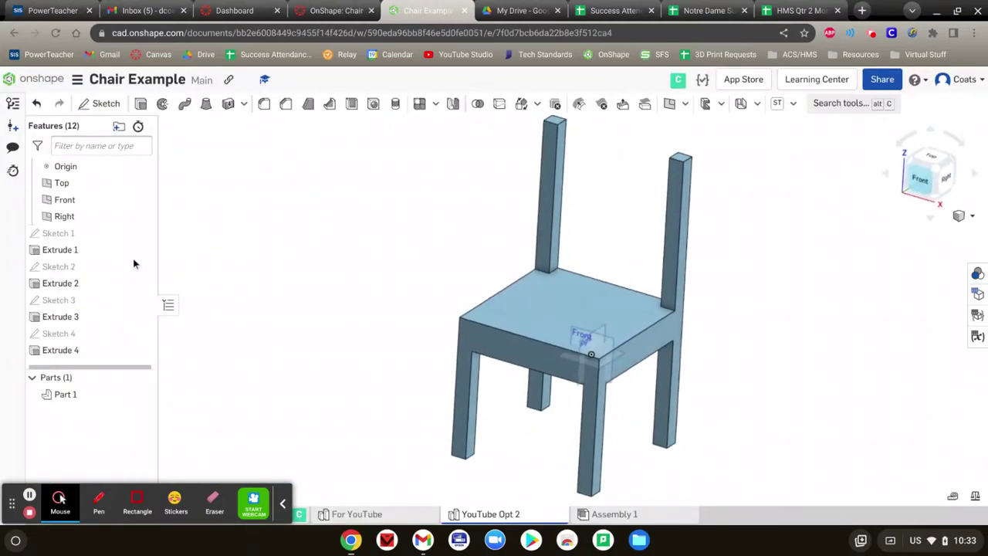
pyautogui.click(103, 105)
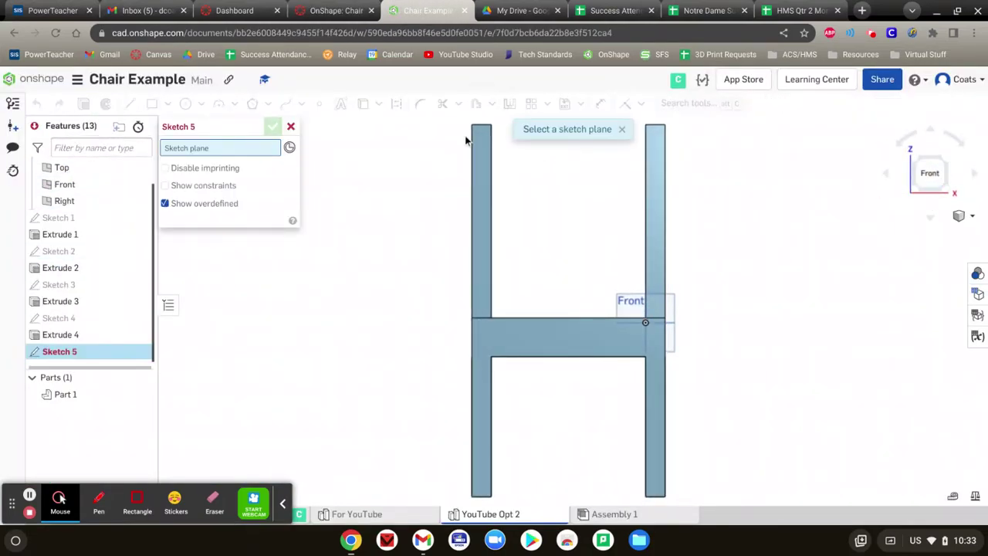
pyautogui.moveTo(396, 293); pyautogui.dragTo(430, 272, button='right')
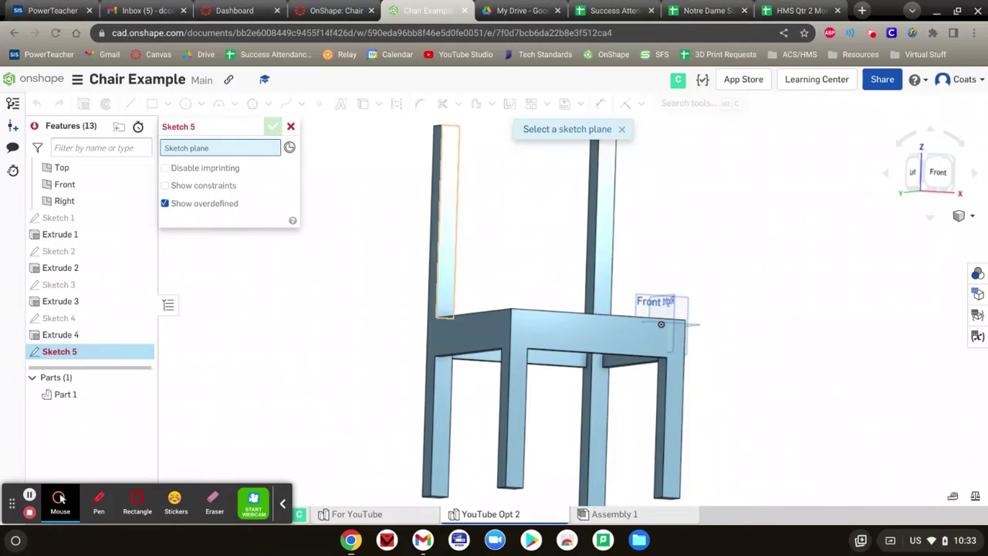
pyautogui.moveTo(395, 302); pyautogui.dragTo(440, 313, button='right')
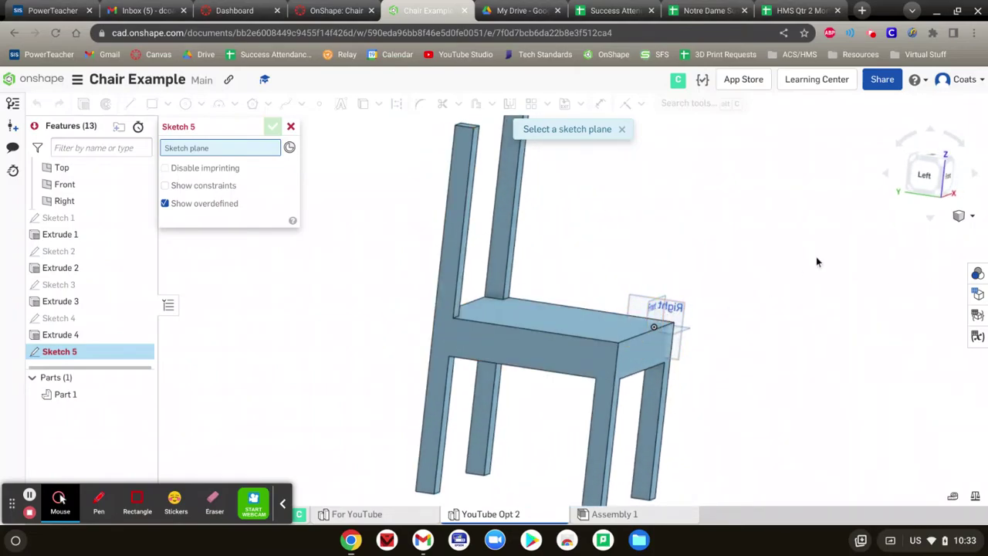
pyautogui.moveTo(815, 261); pyautogui.dragTo(799, 260, button='right')
pyautogui.click(441, 247)
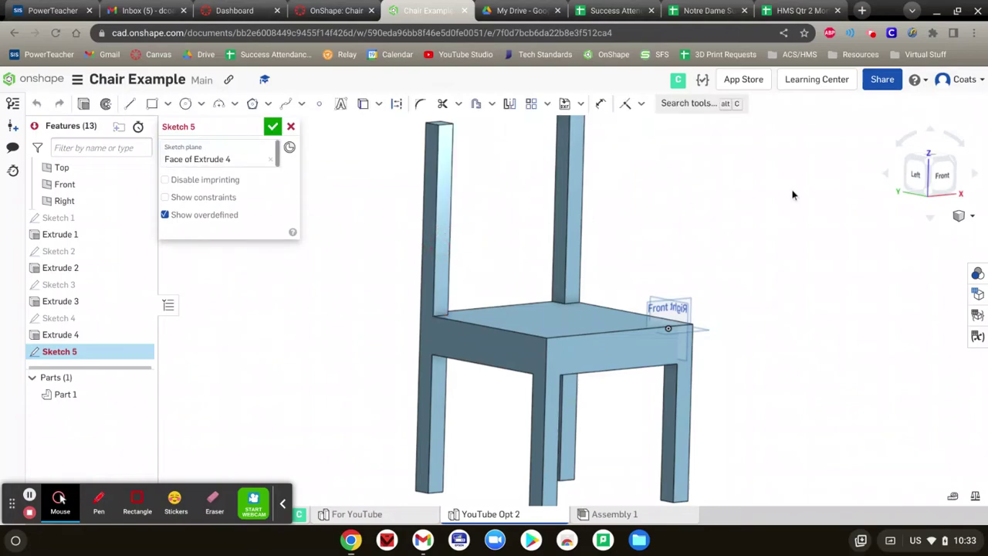
# Step: Draw the backrest rectangle from the back post's top corner to the seat's right corner
pyautogui.click(942, 175)
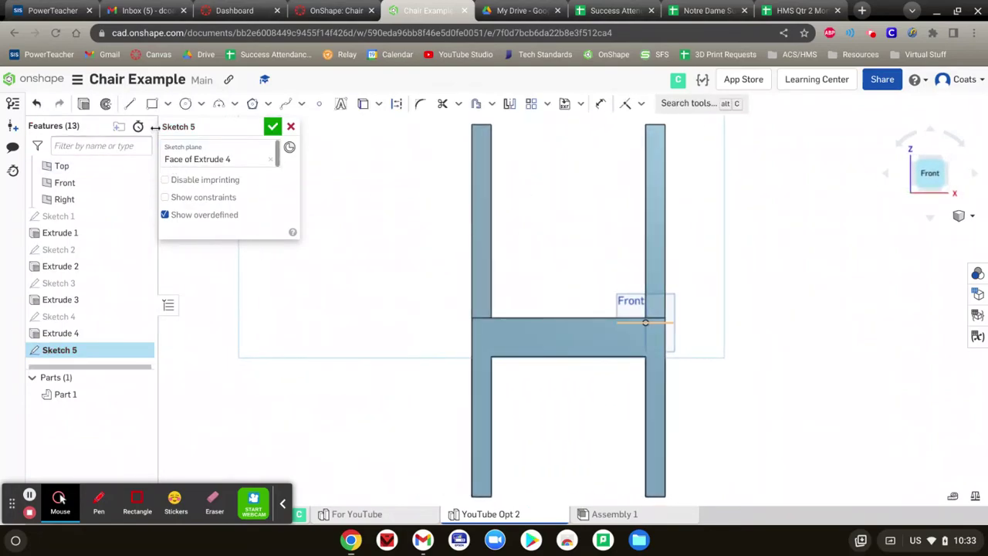
pyautogui.click(152, 104)
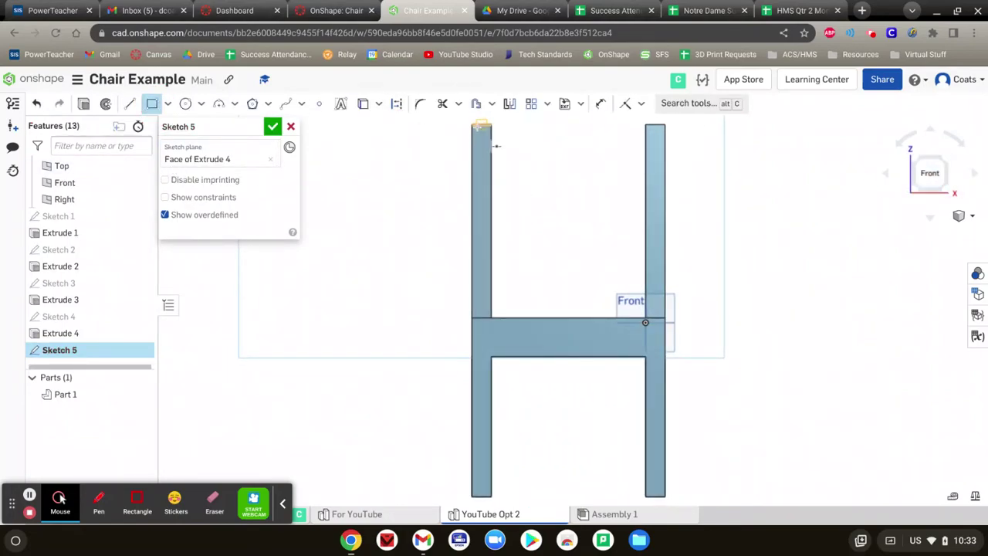
pyautogui.click(472, 124)
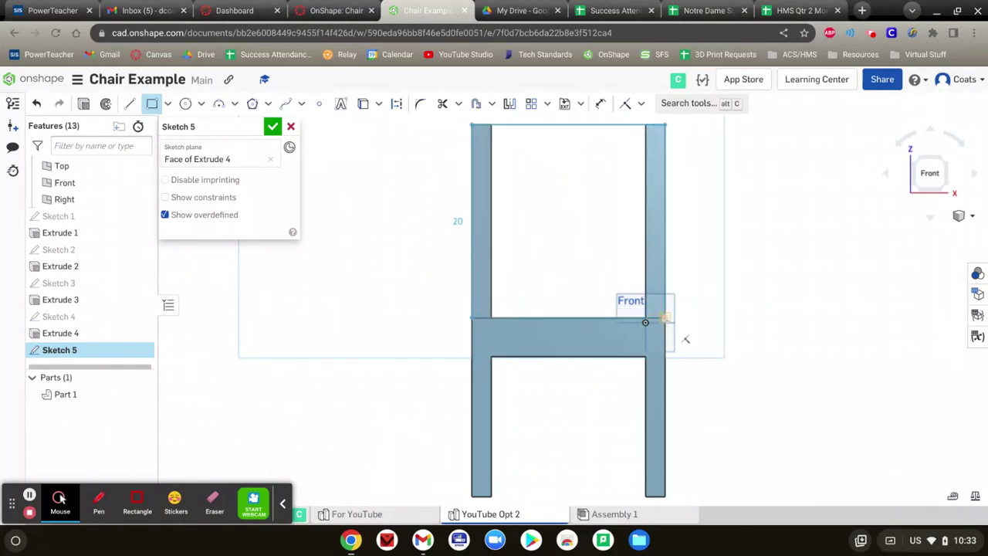
pyautogui.click(665, 317)
pyautogui.click(273, 126)
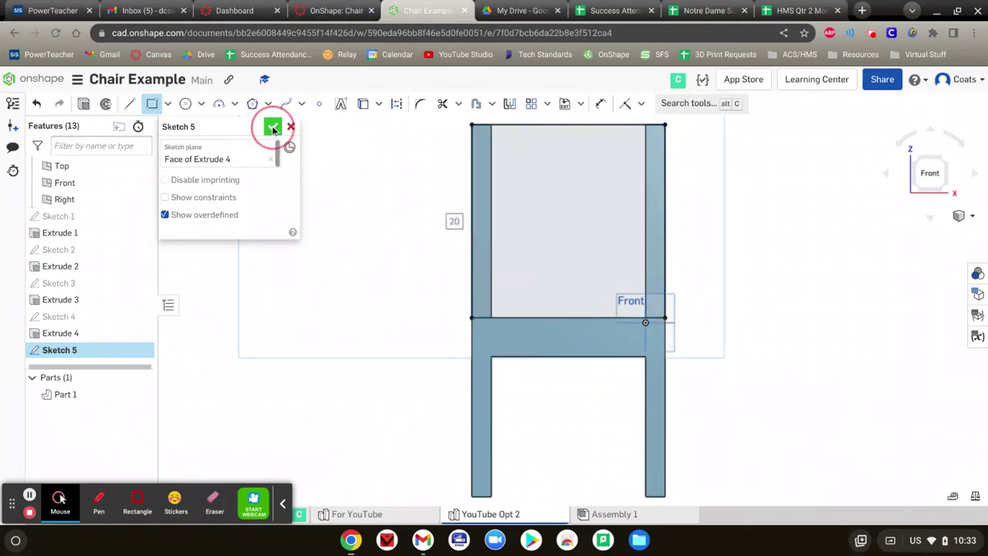
# Step: Extrude the backrest panel 0.5 in between the back posts
pyautogui.click(141, 104)
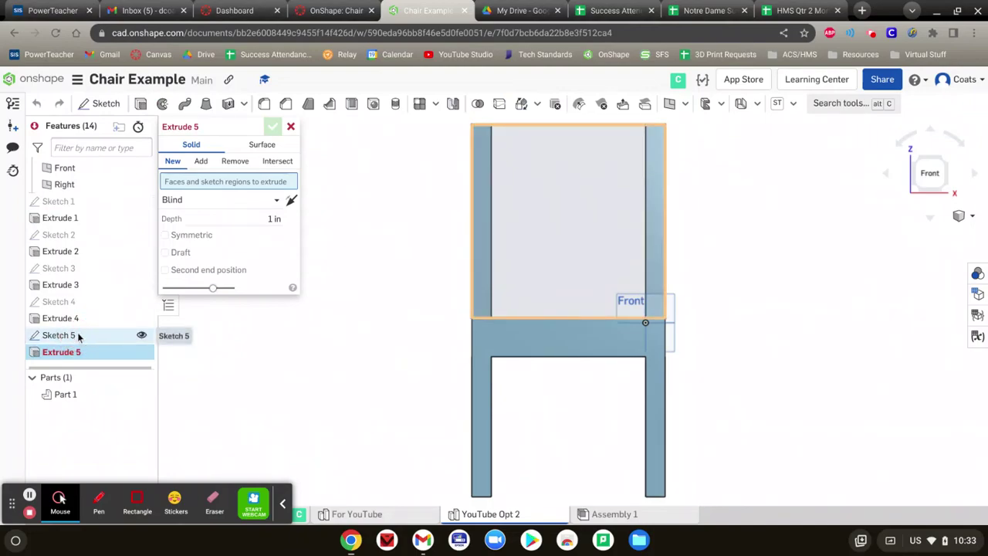
pyautogui.click(78, 335)
pyautogui.click(271, 230)
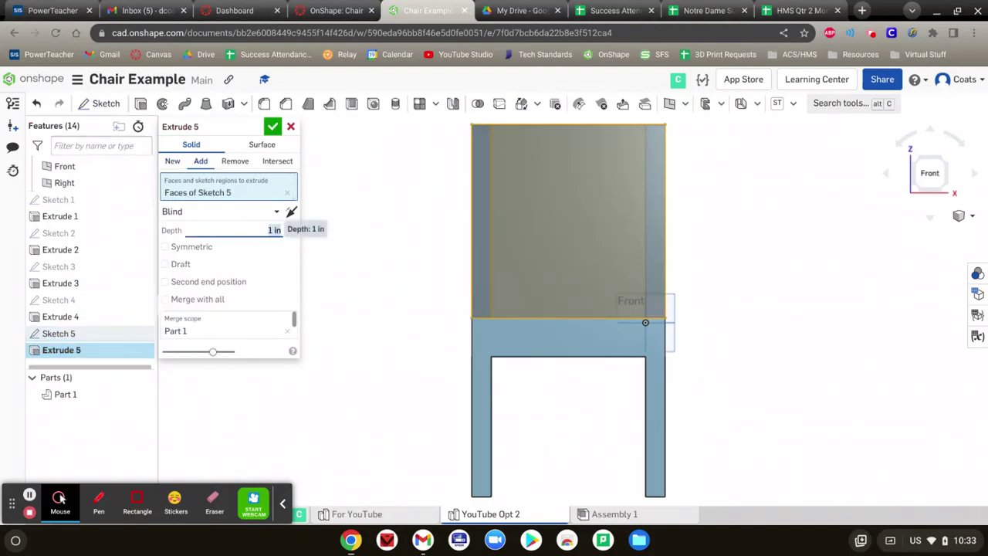
pyautogui.click(274, 127)
# Step: Show the finished chair in Isometric view
pyautogui.moveTo(839, 187); pyautogui.dragTo(821, 198, button='right')
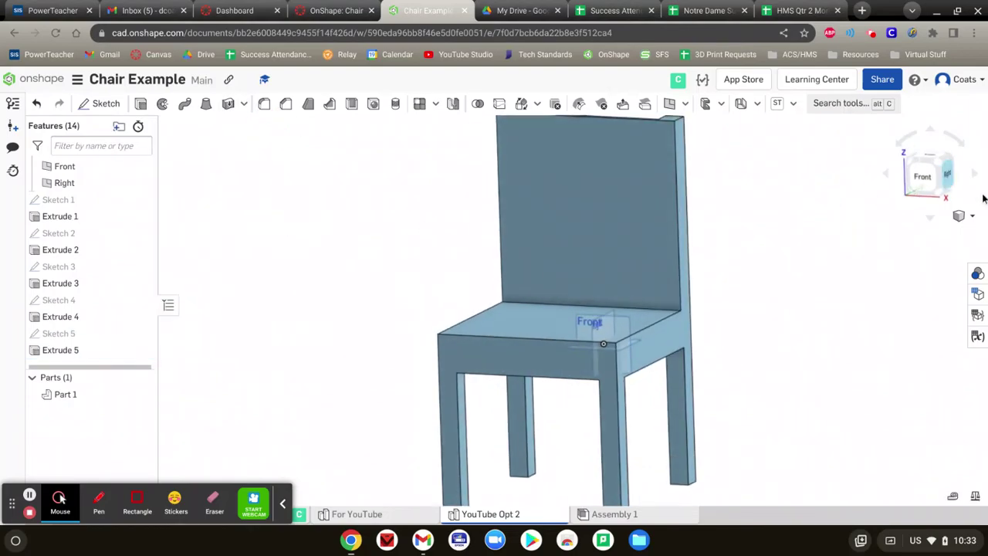
pyautogui.click(972, 217)
pyautogui.click(830, 229)
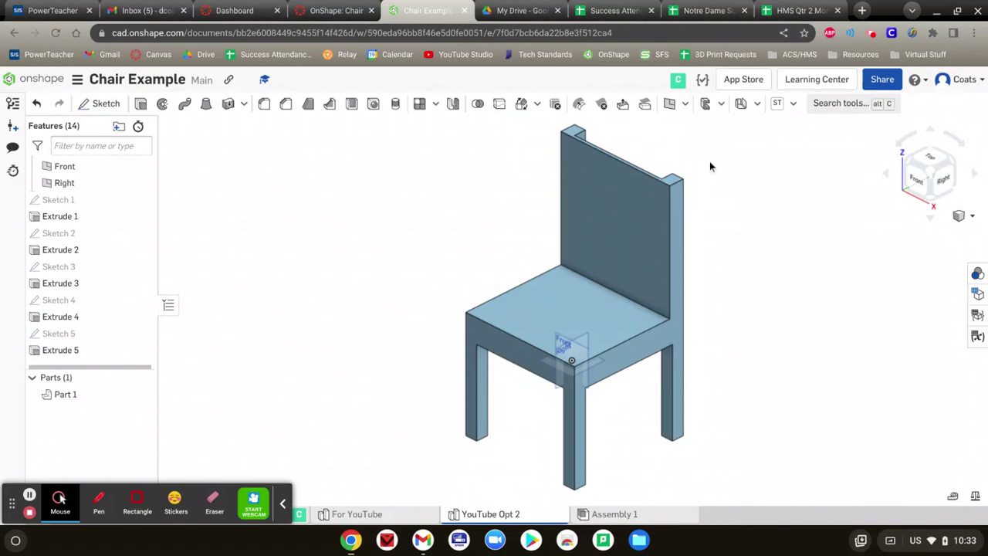